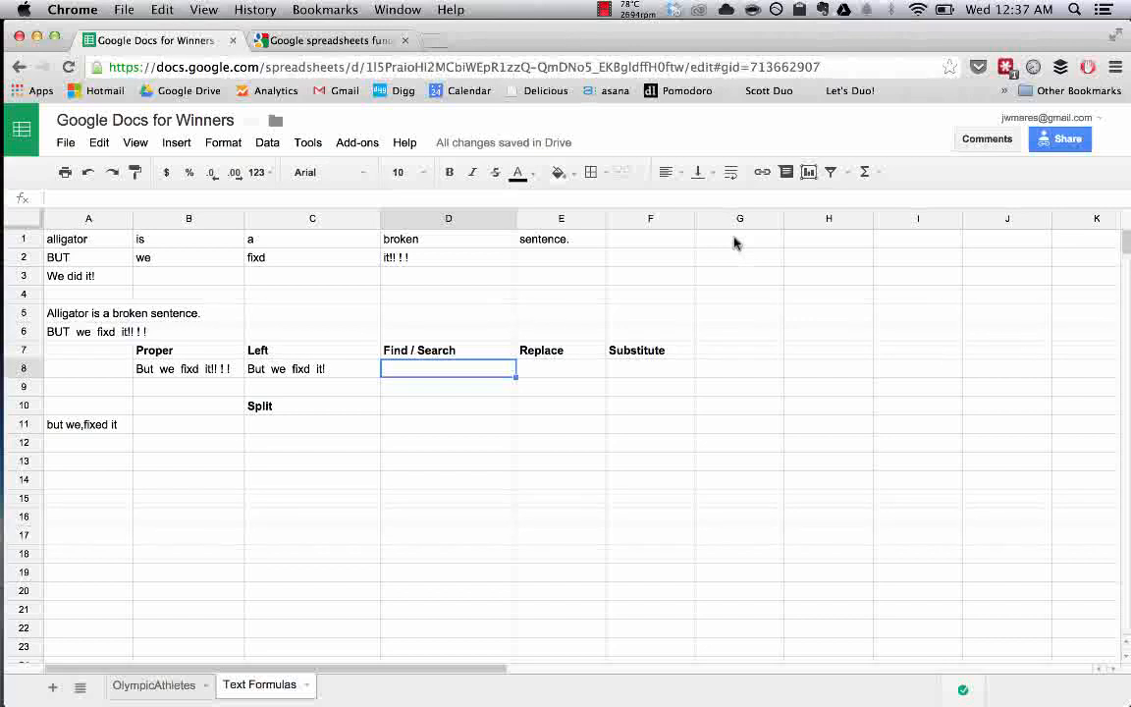
# Review the formulas behind the joined sentence in A6, the Proper cell B8 and the Left cell C8.
pyautogui.click(299, 374)
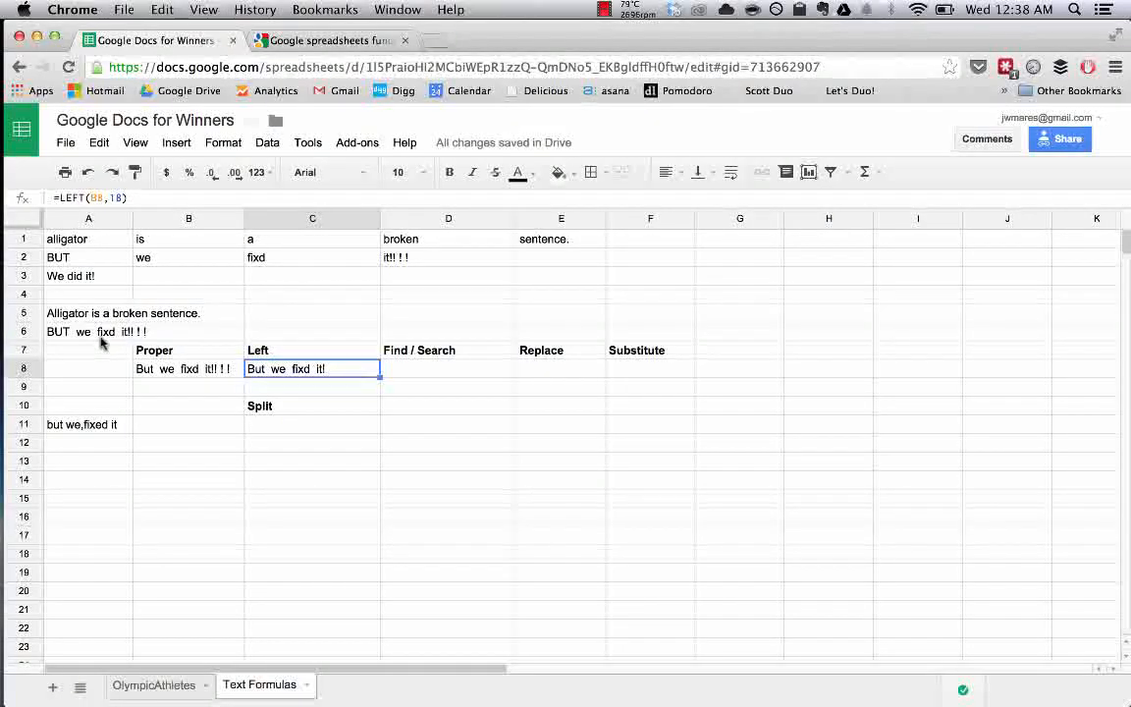
pyautogui.click(64, 335)
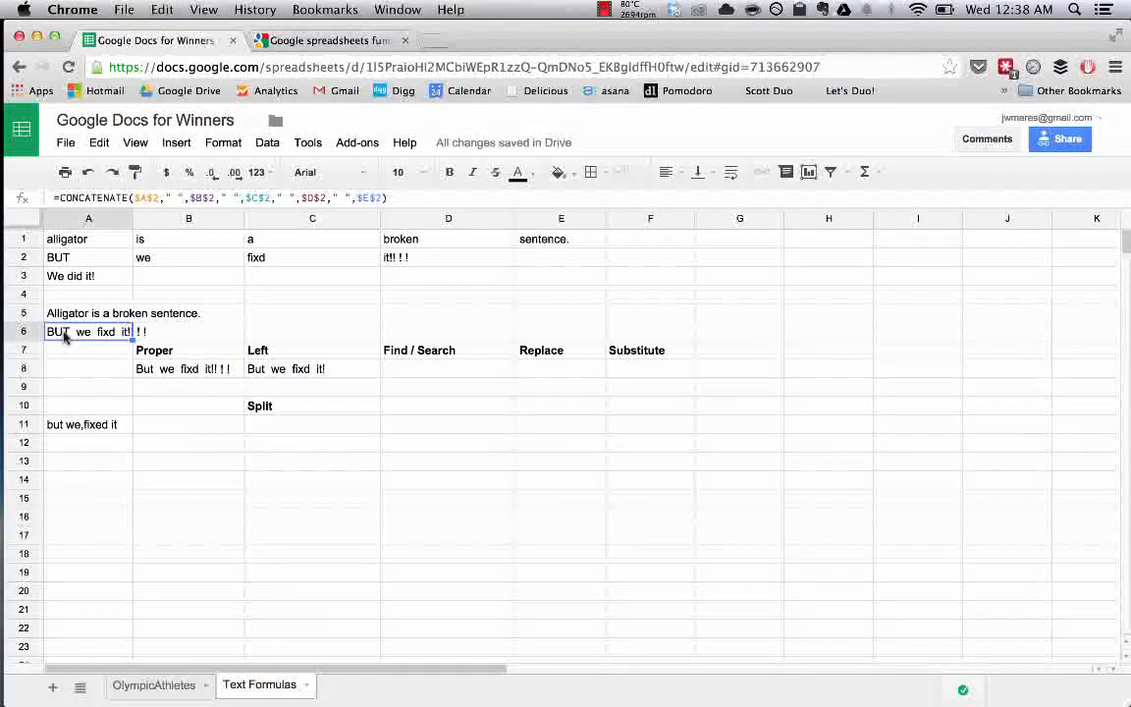
pyautogui.click(146, 378)
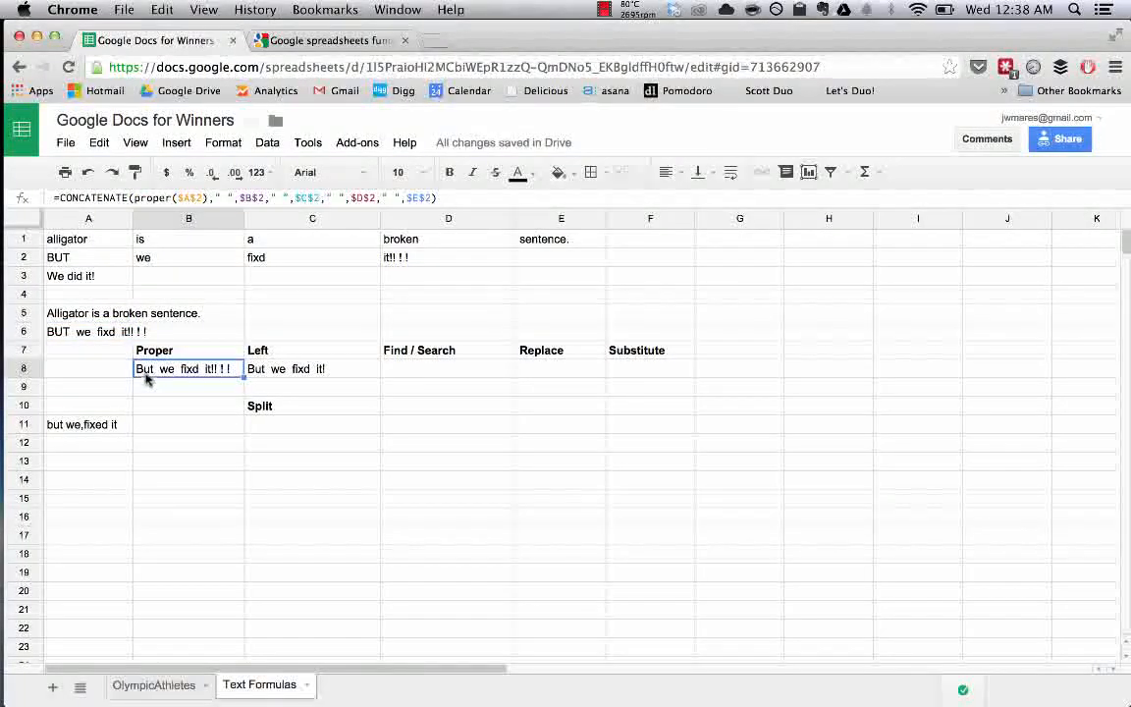
pyautogui.click(285, 370)
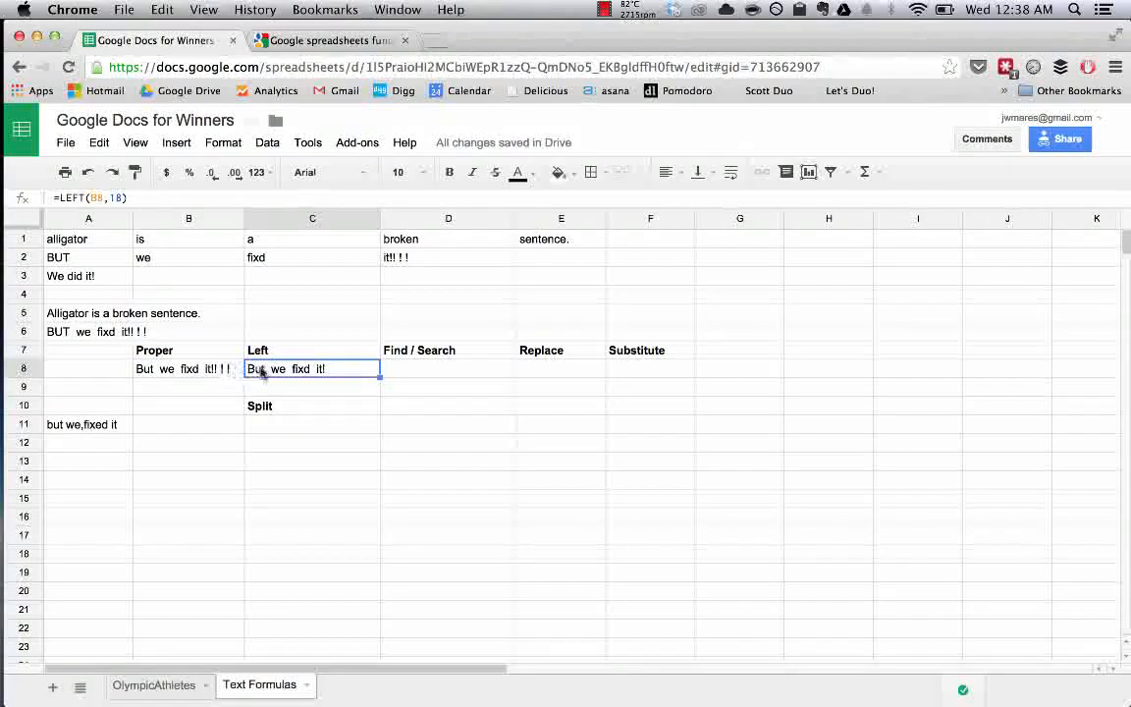
# Enter the formula =find("fixd",C8,1) in cell D8 under Find / Search.
pyautogui.click(412, 377)
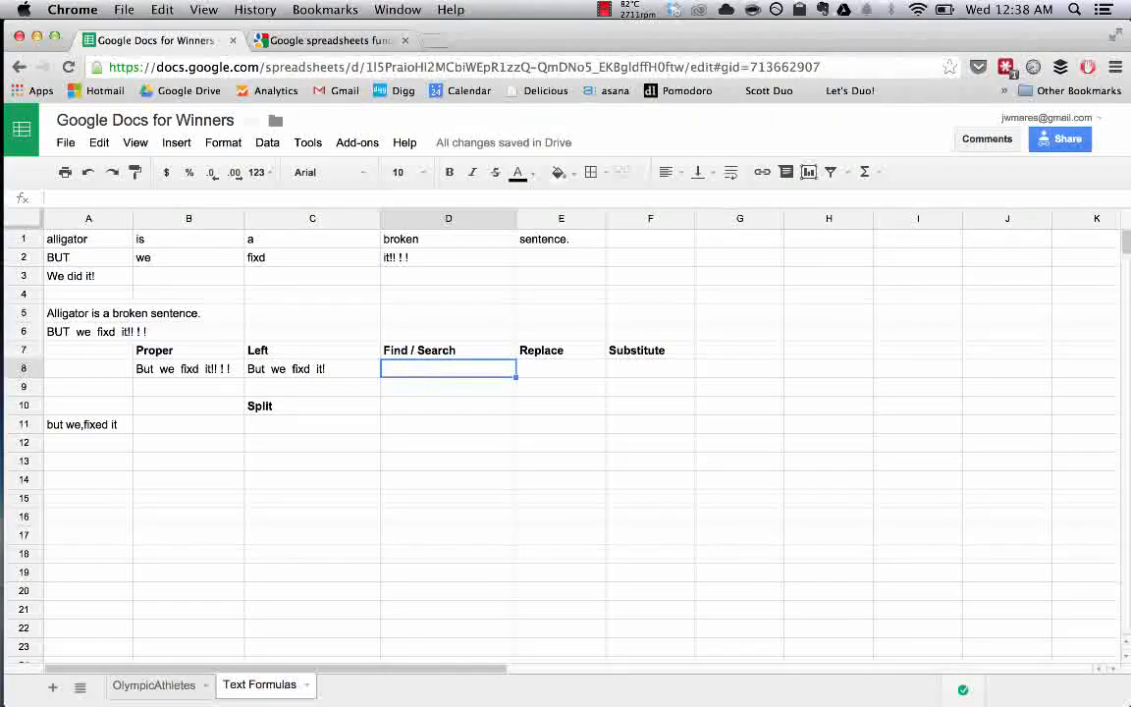
pyautogui.write('=find')
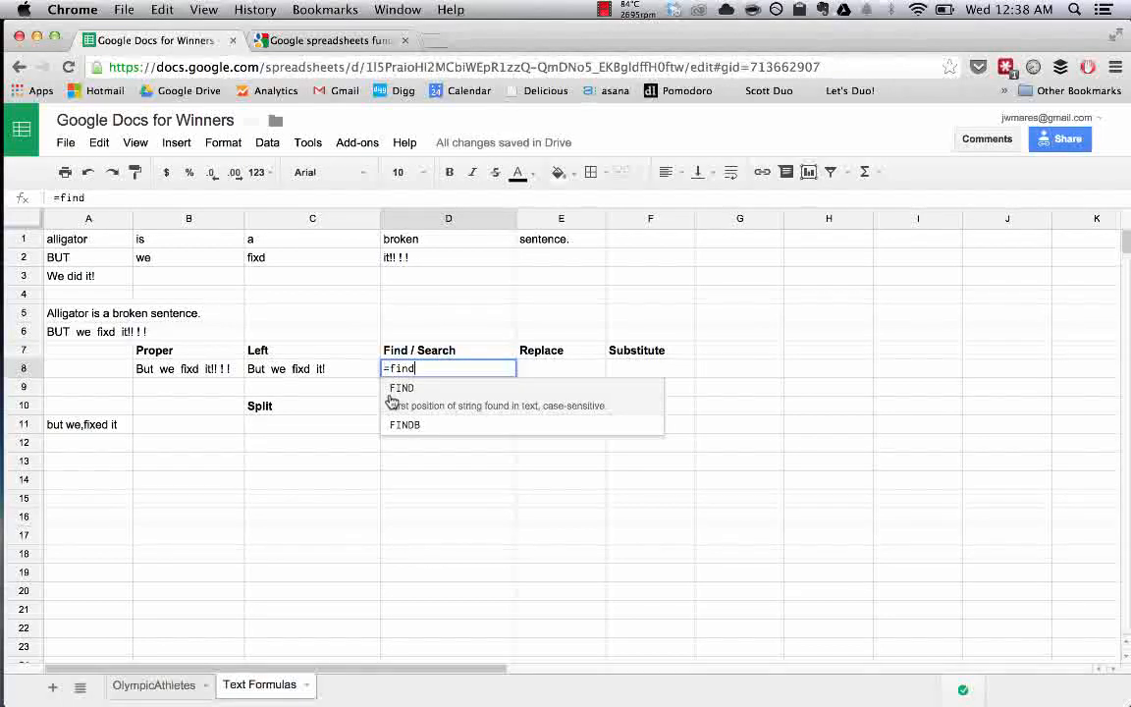
pyautogui.write('(')
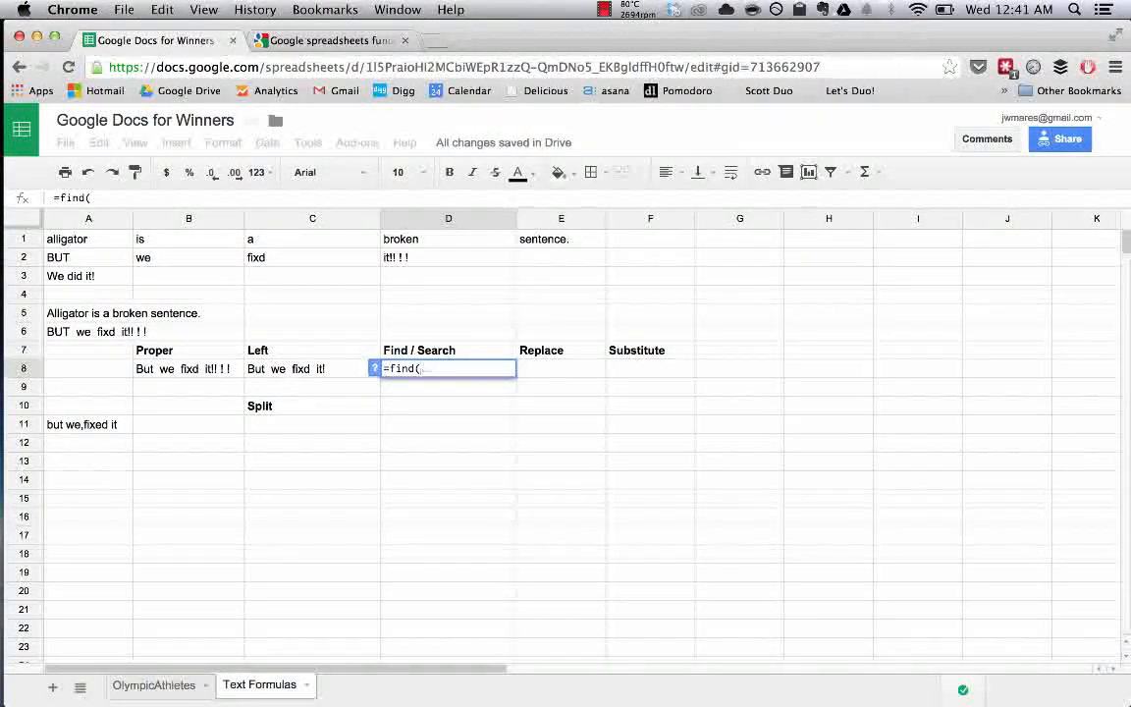
pyautogui.write('"')
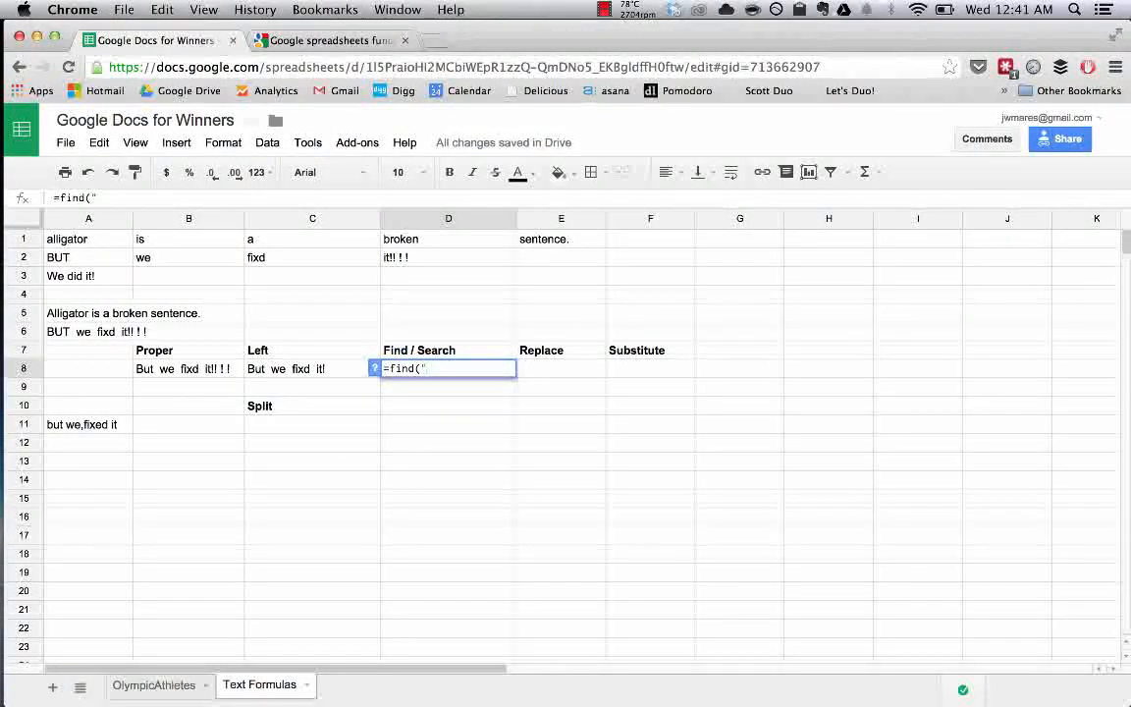
pyautogui.write('fixd",')
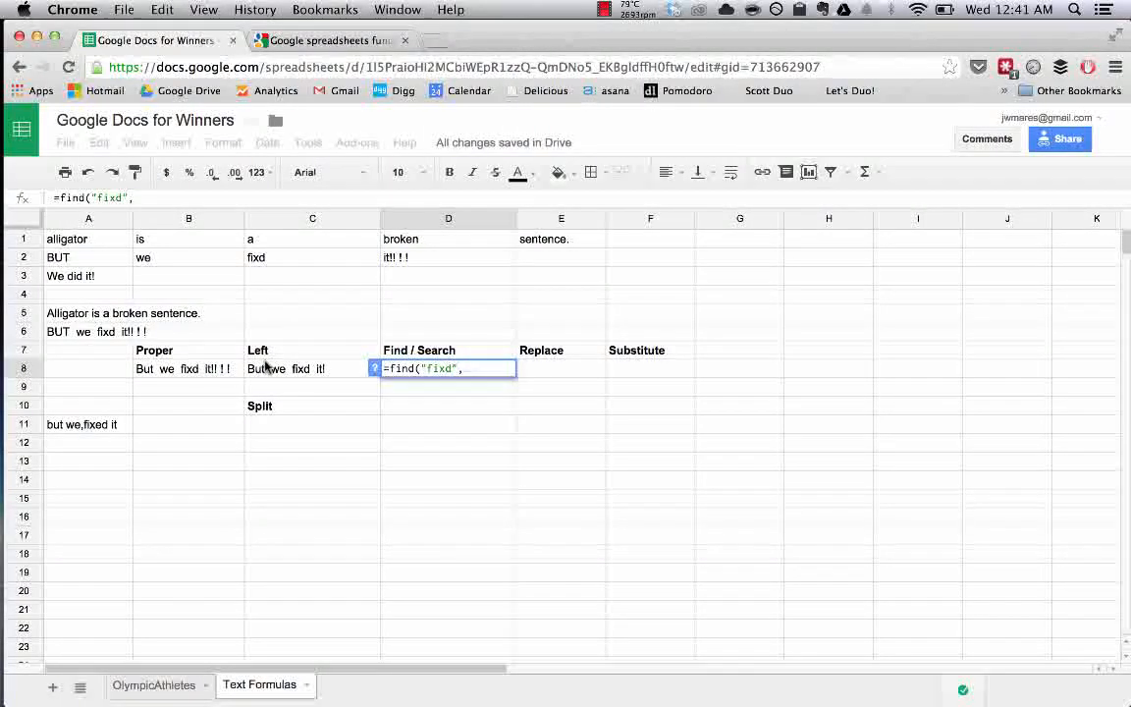
pyautogui.click(286, 378)
pyautogui.write(',')
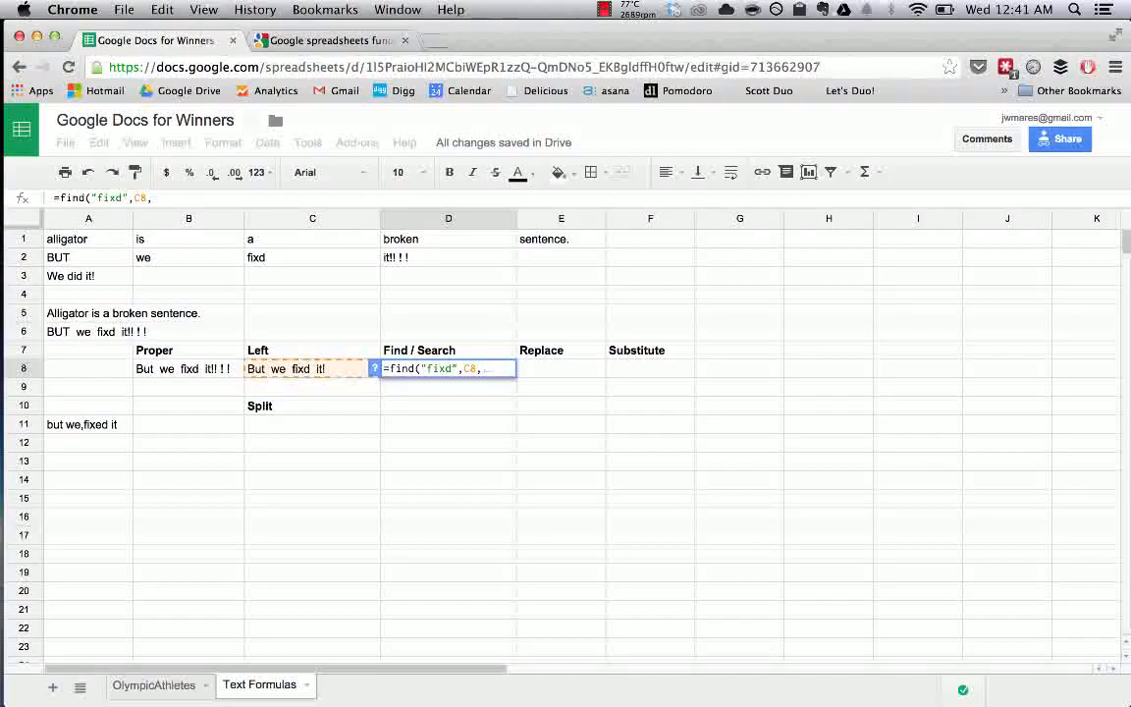
pyautogui.write('1)')
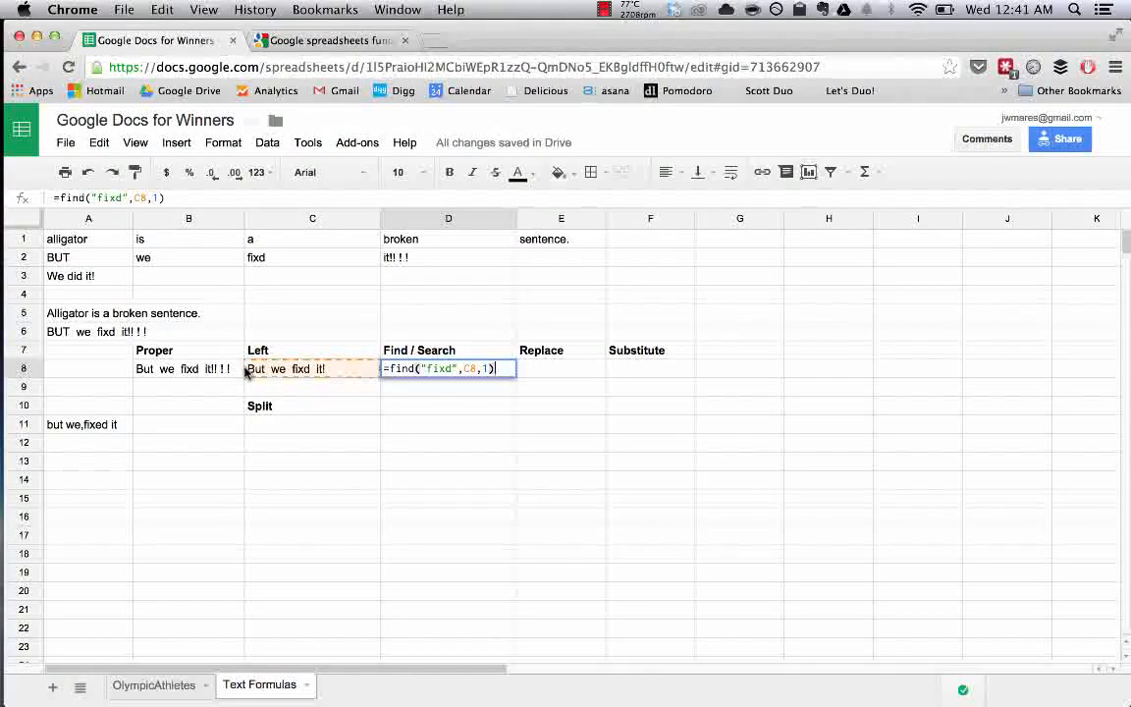
pyautogui.press('Return')
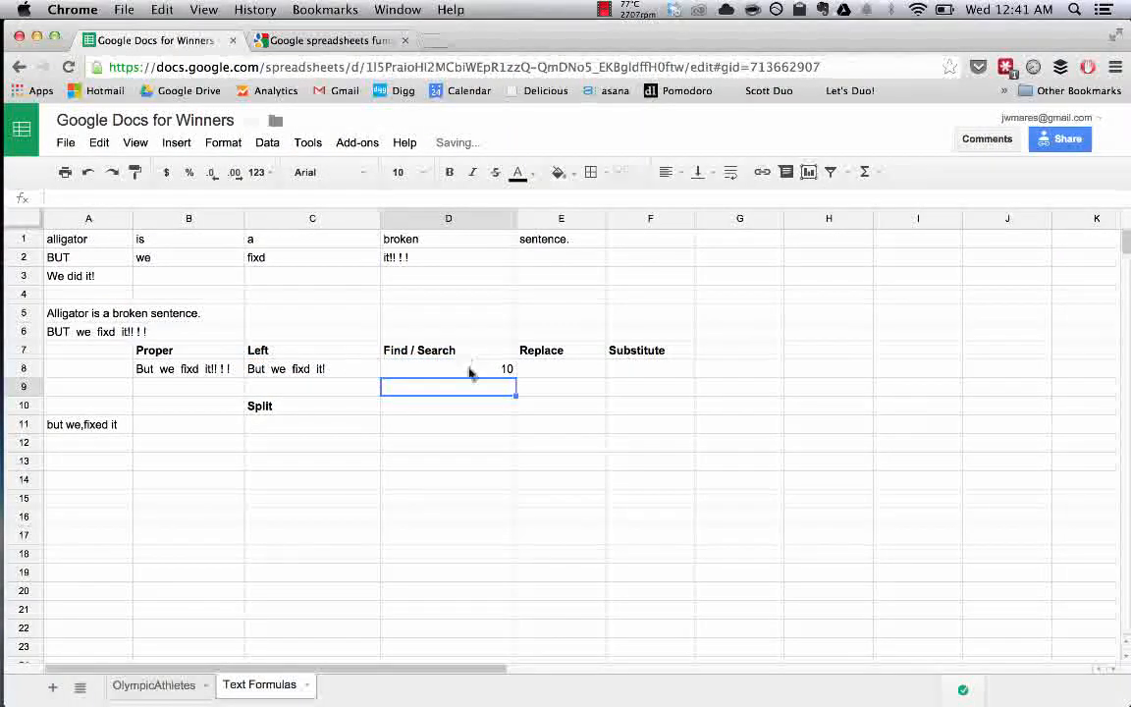
# Compare the FIND formula in D8 with the LEFT formula in C8 that it searches.
pyautogui.click(469, 371)
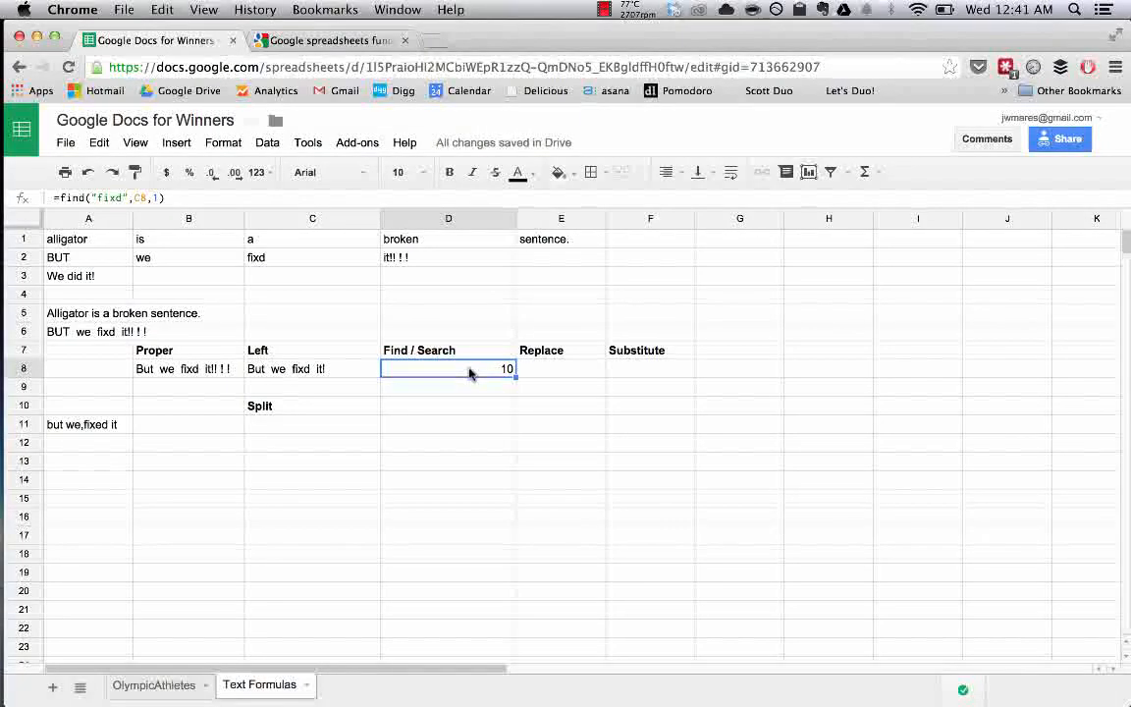
pyautogui.click(294, 372)
pyautogui.doubleClick(295, 371)
pyautogui.press('Escape')
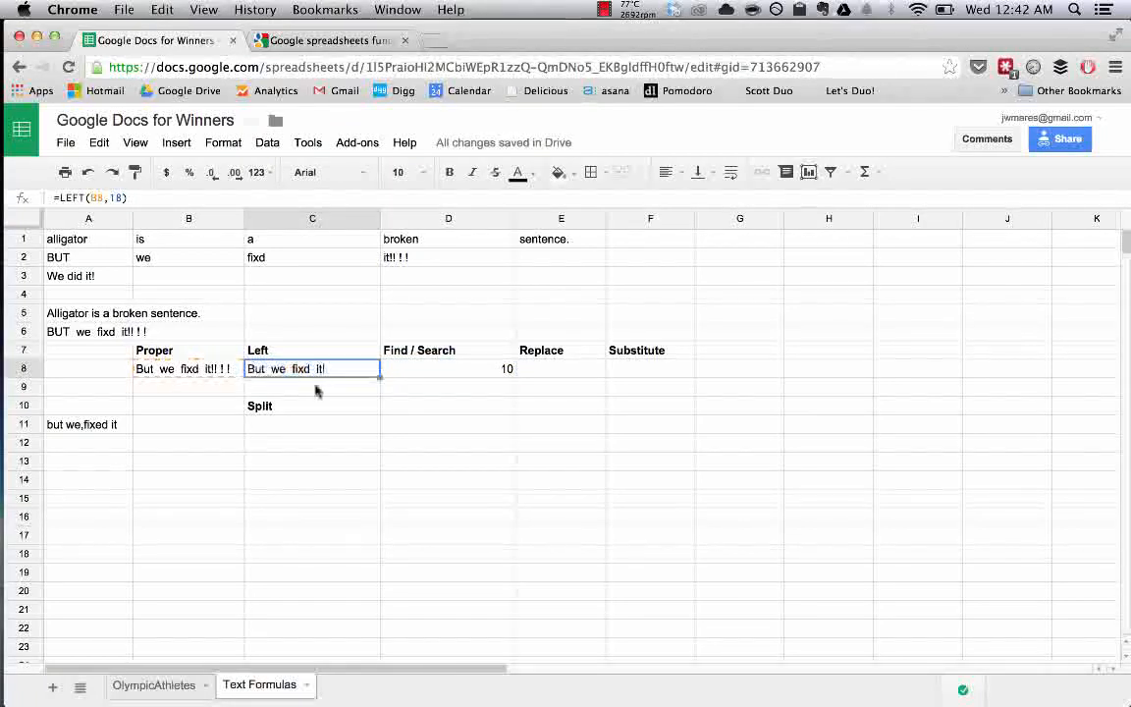
# Replace the formula in D8 with =seach("fixd",C8,1).
pyautogui.click(462, 371)
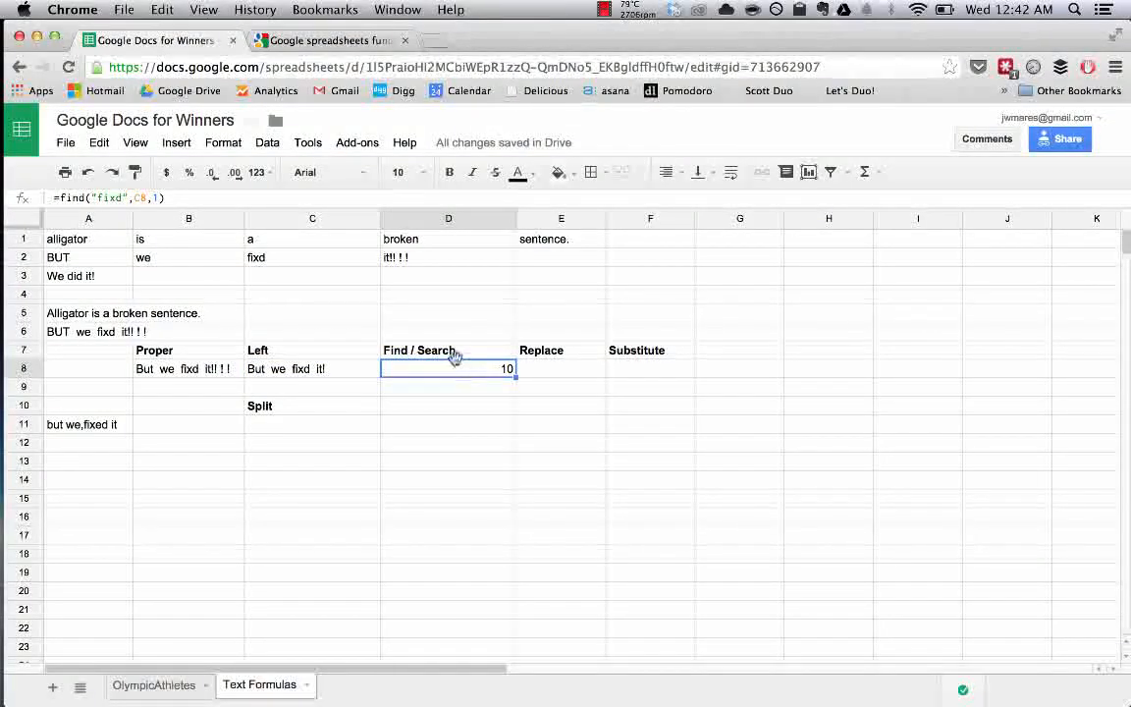
pyautogui.write('=seach(')
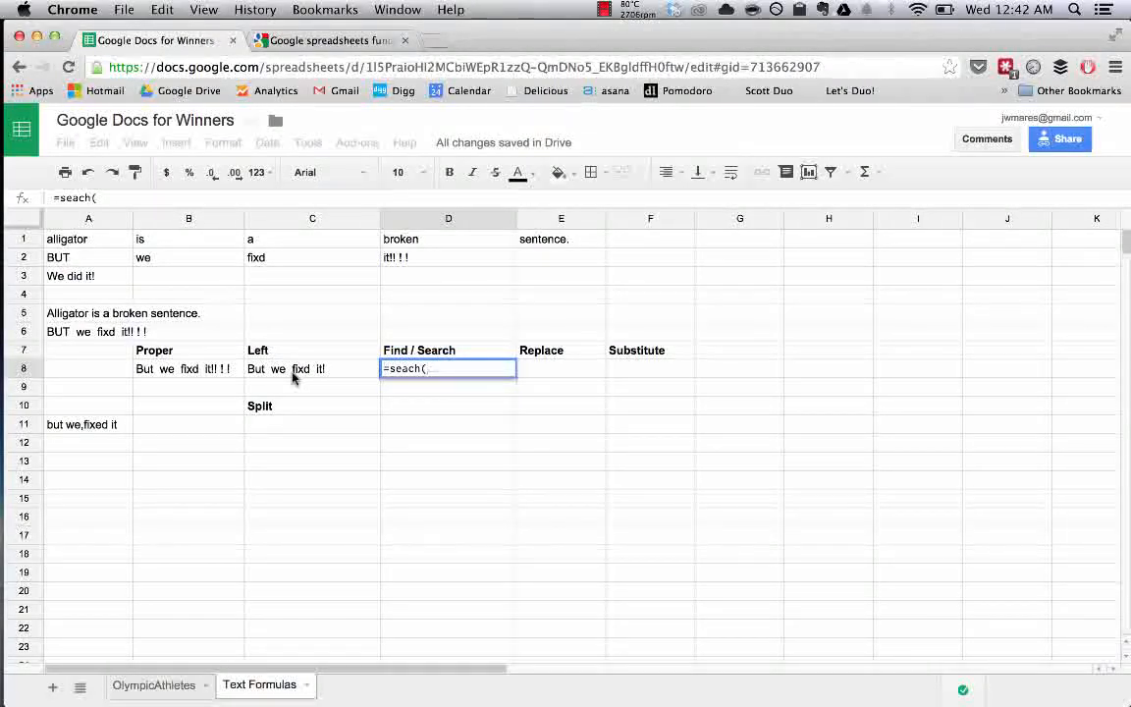
pyautogui.write('"')
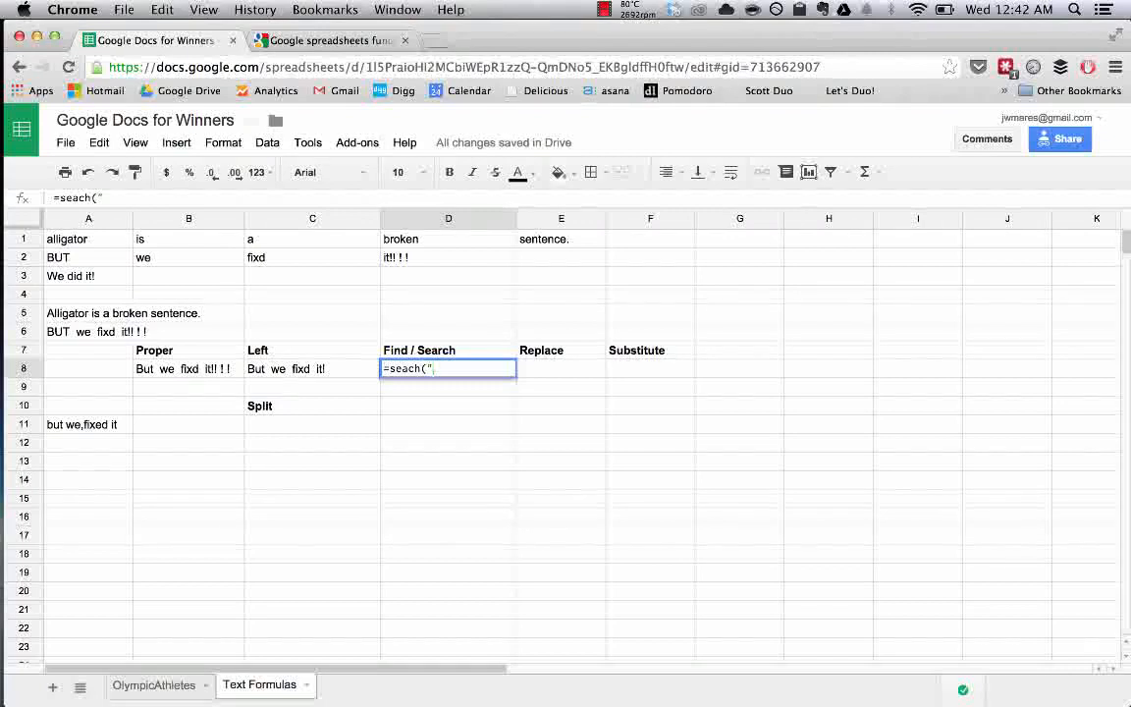
pyautogui.write('fixd",')
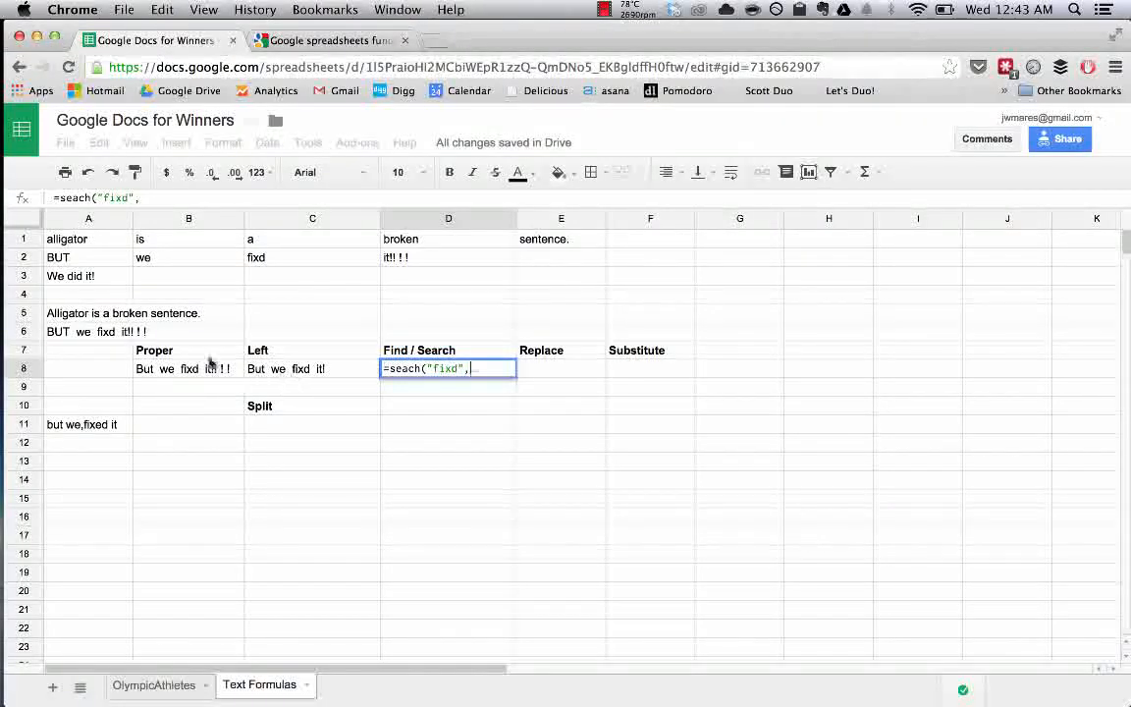
pyautogui.click(309, 369)
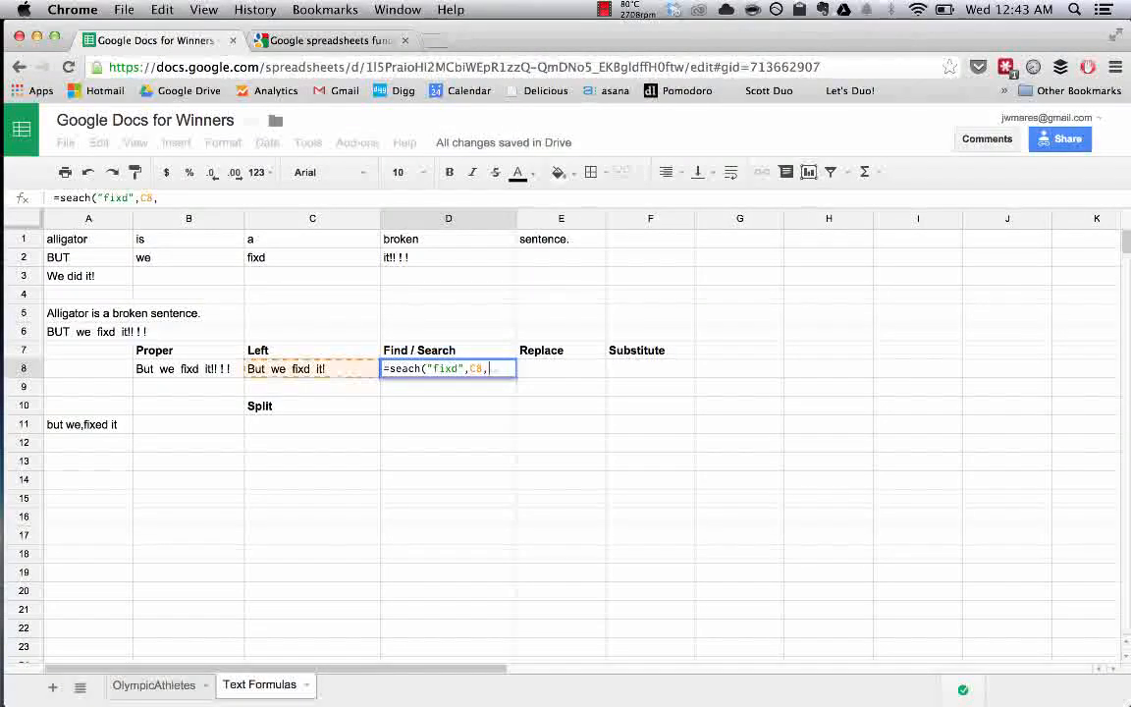
pyautogui.click(308, 373)
pyautogui.press('BackSpace')
pyautogui.press('BackSpace')
pyautogui.write('1)')
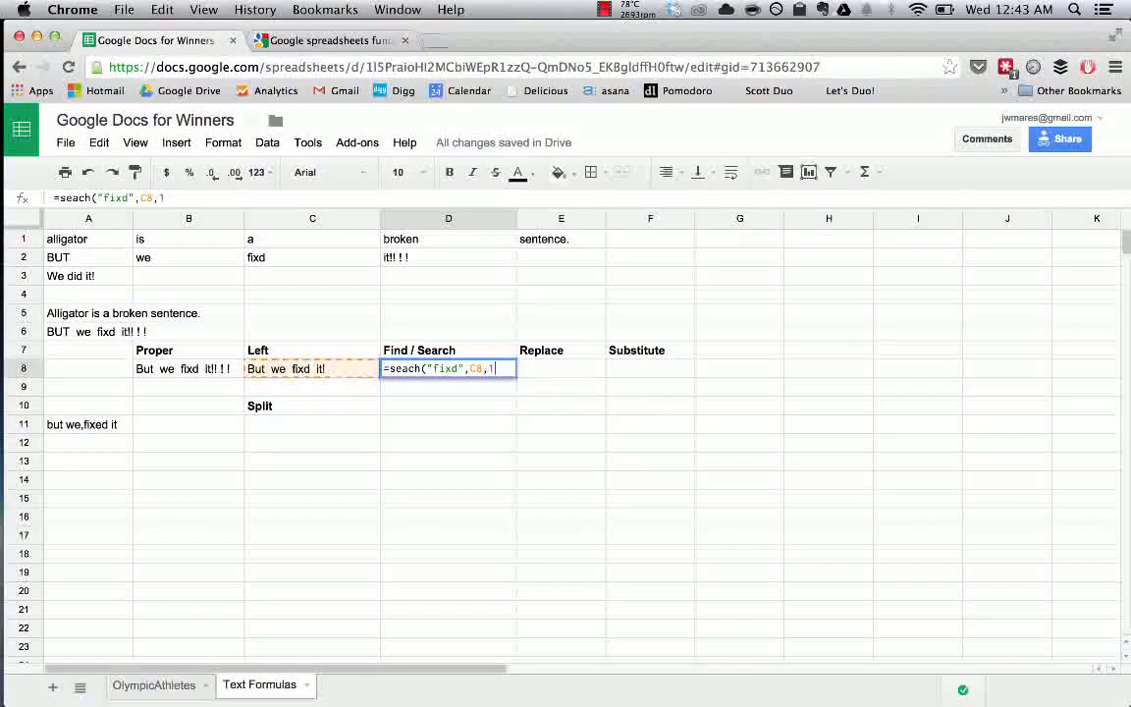
pyautogui.press('Return')
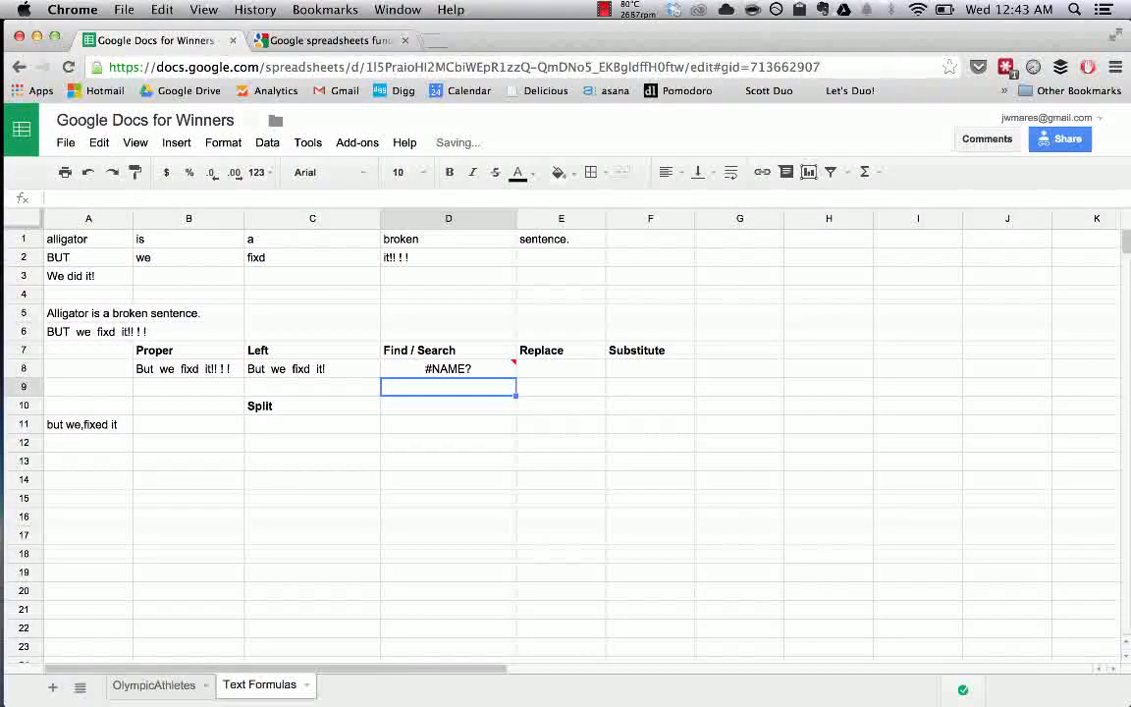
# Correct the misspelled function name in D8's formula to SEARCH.
pyautogui.click(393, 373)
pyautogui.doubleClick(481, 372)
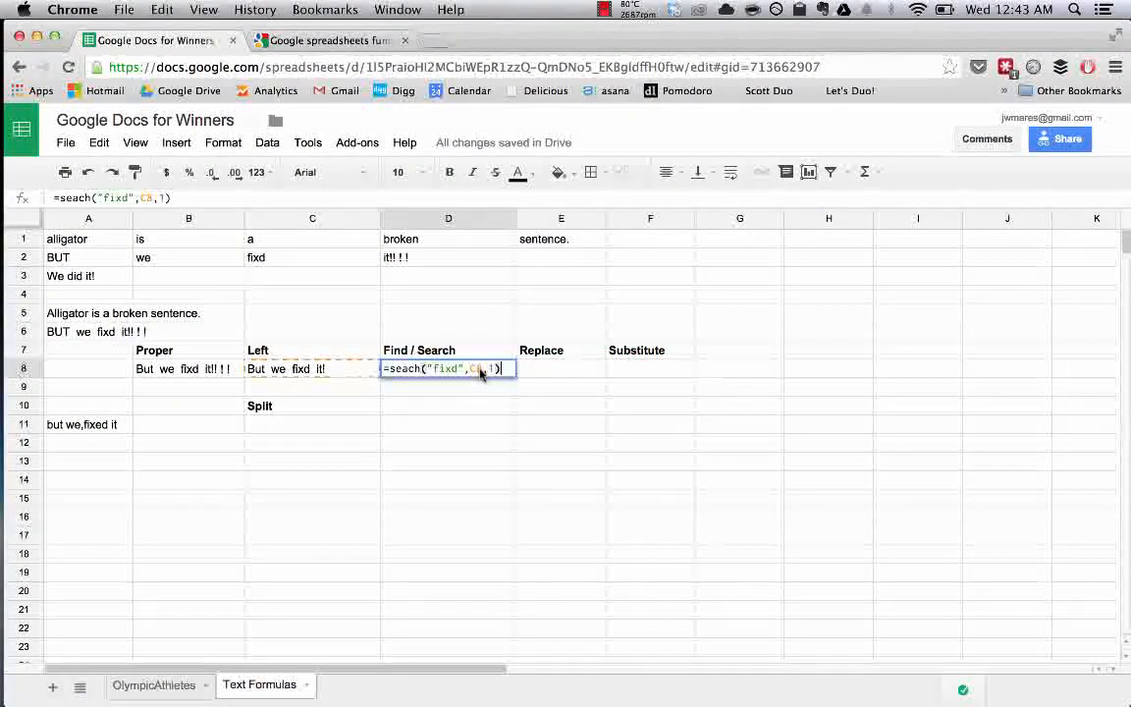
pyautogui.click(404, 369)
pyautogui.write('r')
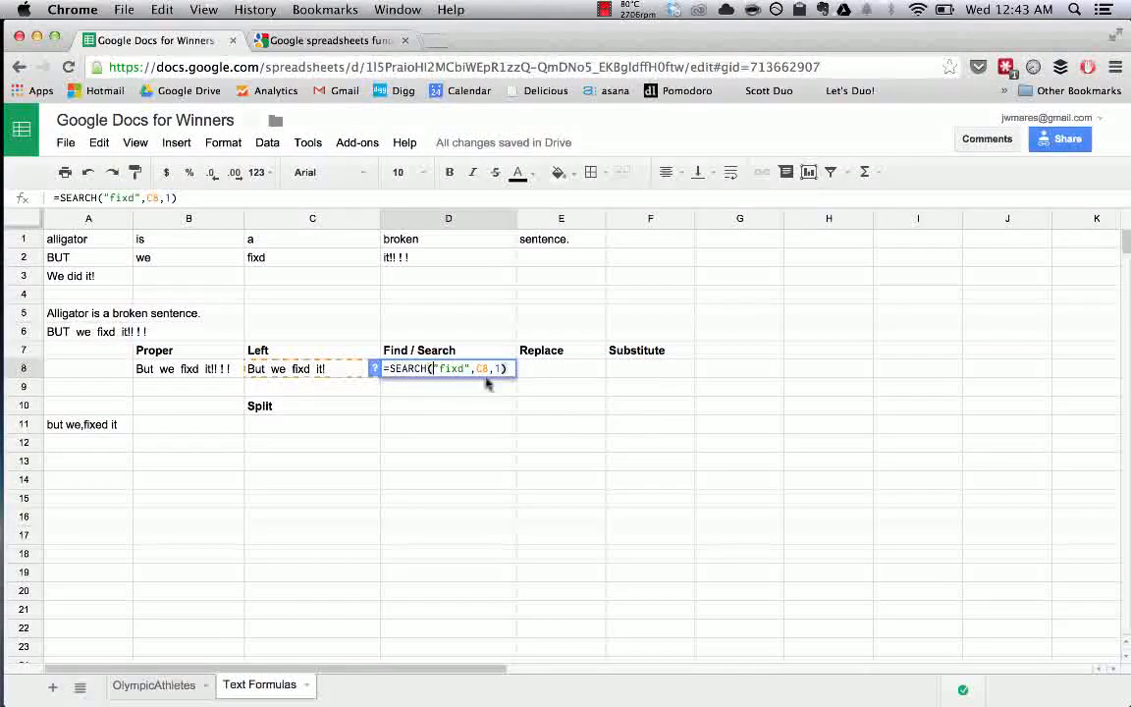
pyautogui.press('Return')
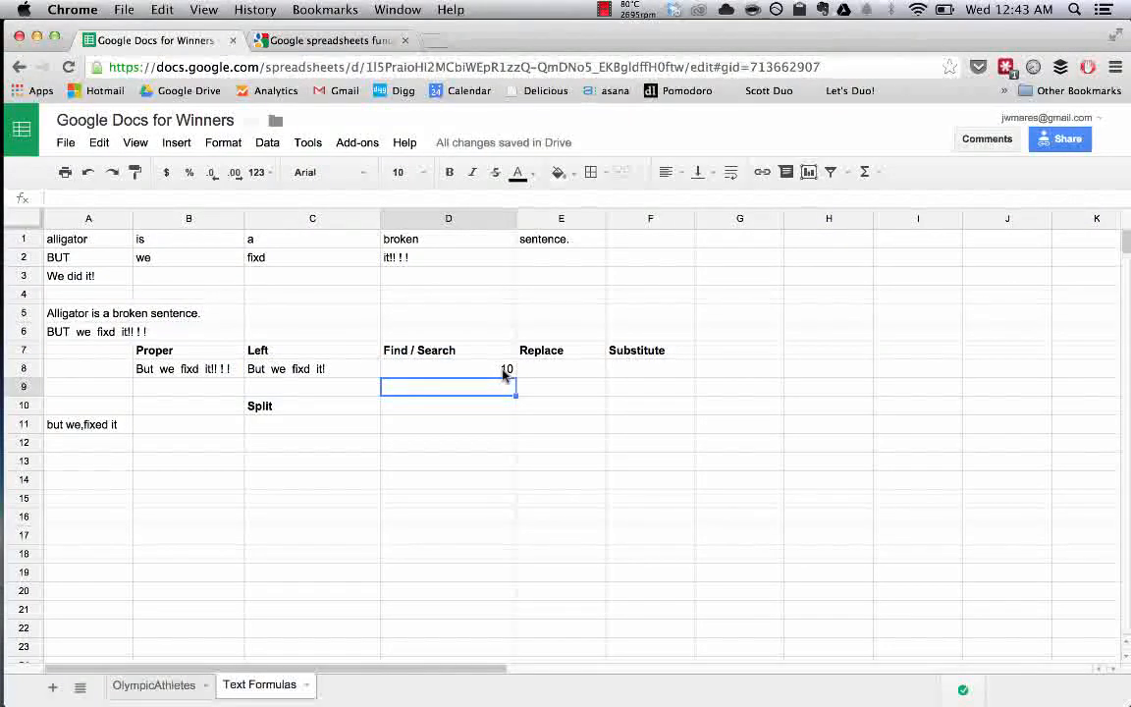
pyautogui.click(503, 372)
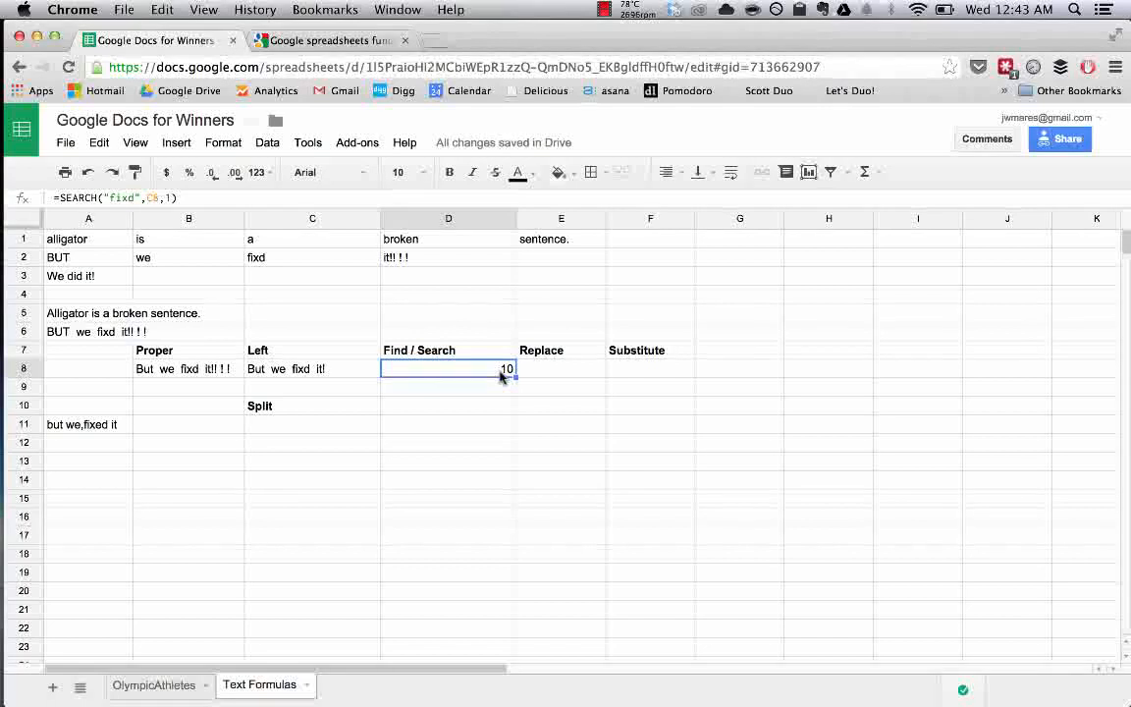
pyautogui.click(547, 382)
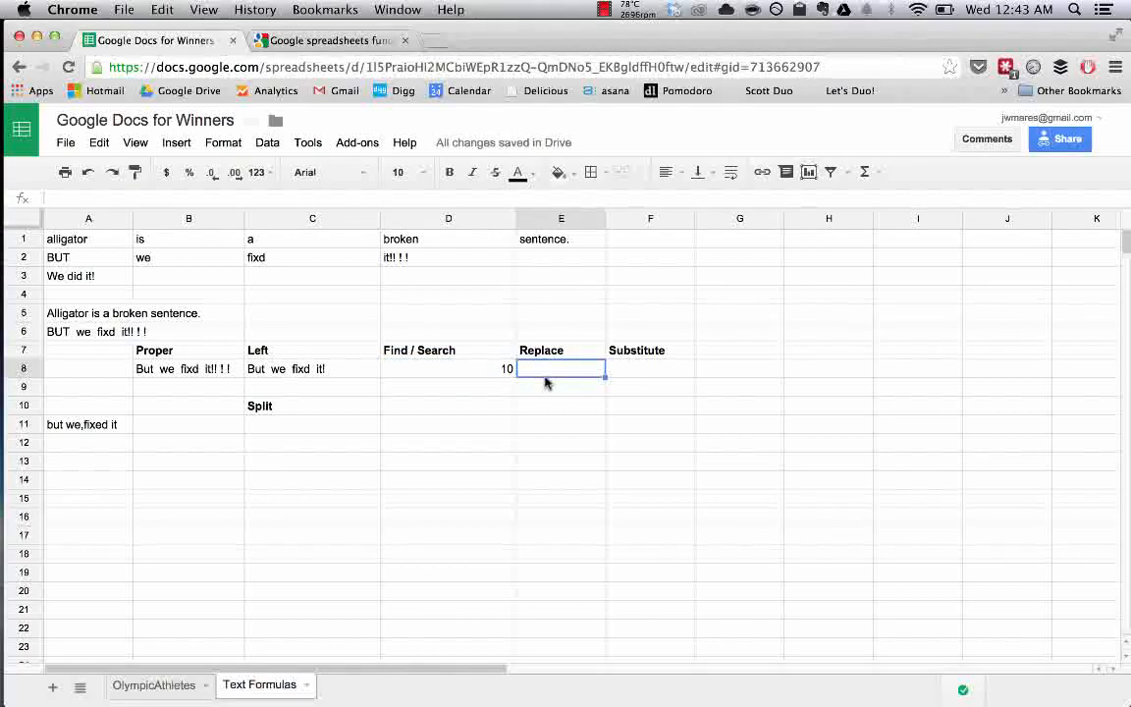
pyautogui.click(452, 383)
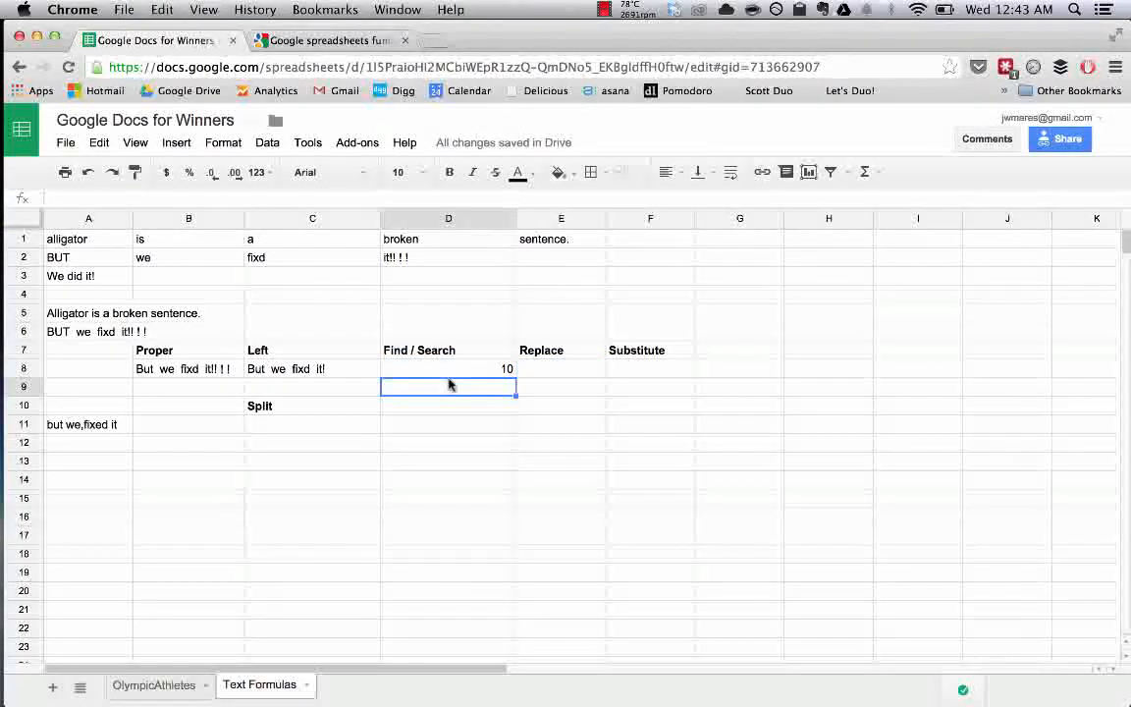
pyautogui.press('Up')
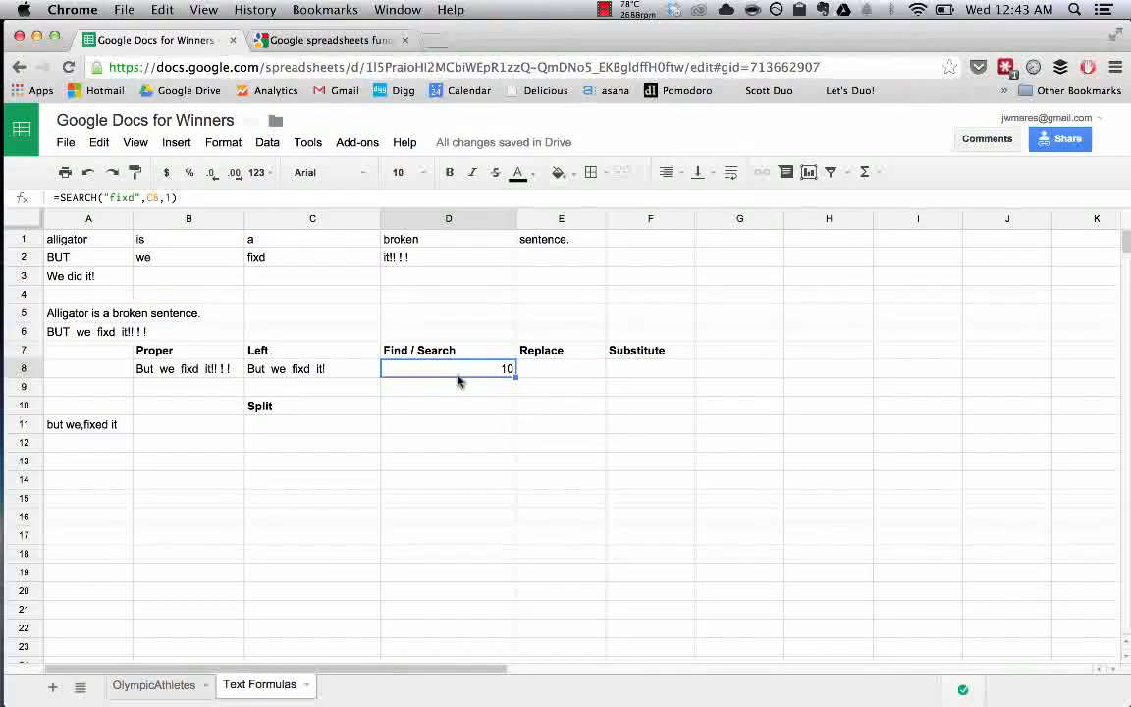
pyautogui.click(302, 356)
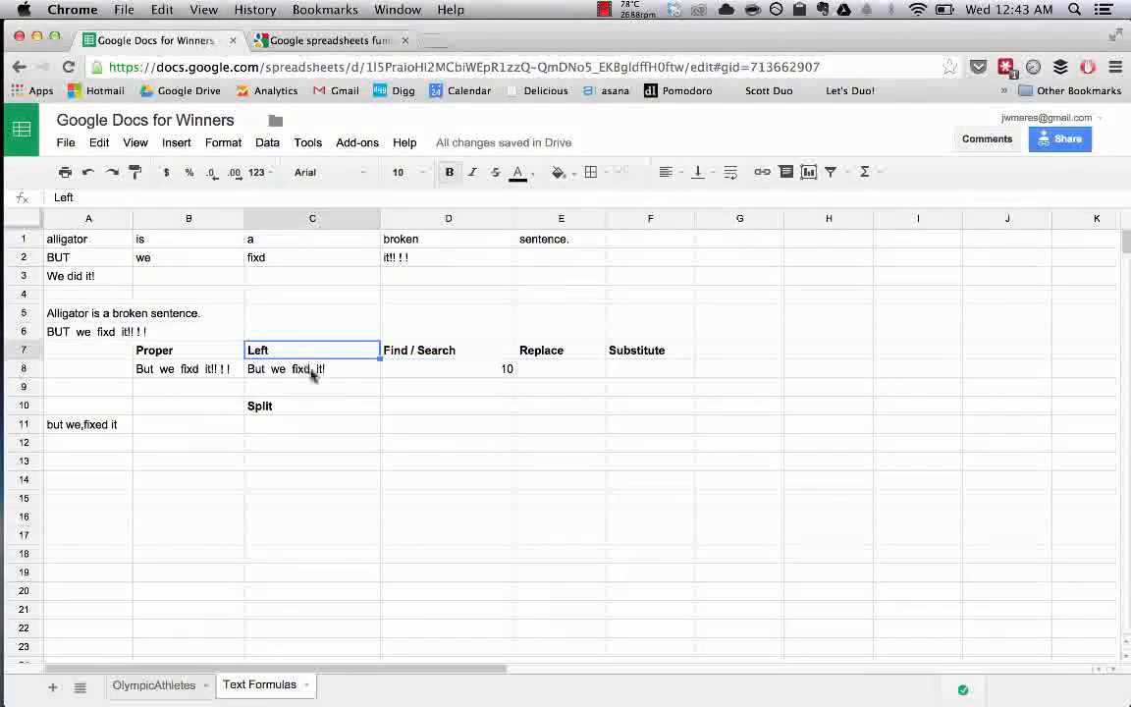
# Start a formula in E8 under Replace with =replace.
pyautogui.click(576, 370)
pyautogui.write('=replace')
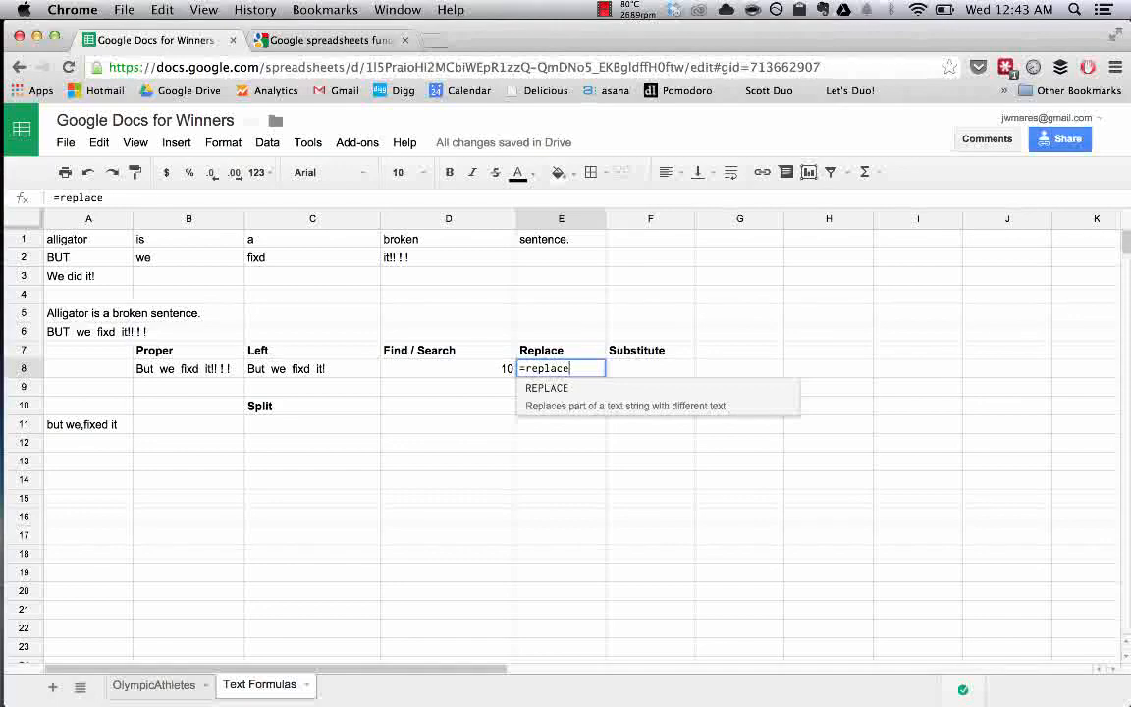
# Look up the REPLACE syntax in the Google spreadsheets function list, examining its text, position, length and new_text arguments.
pyautogui.hotkey('ctrl', 'Tab')
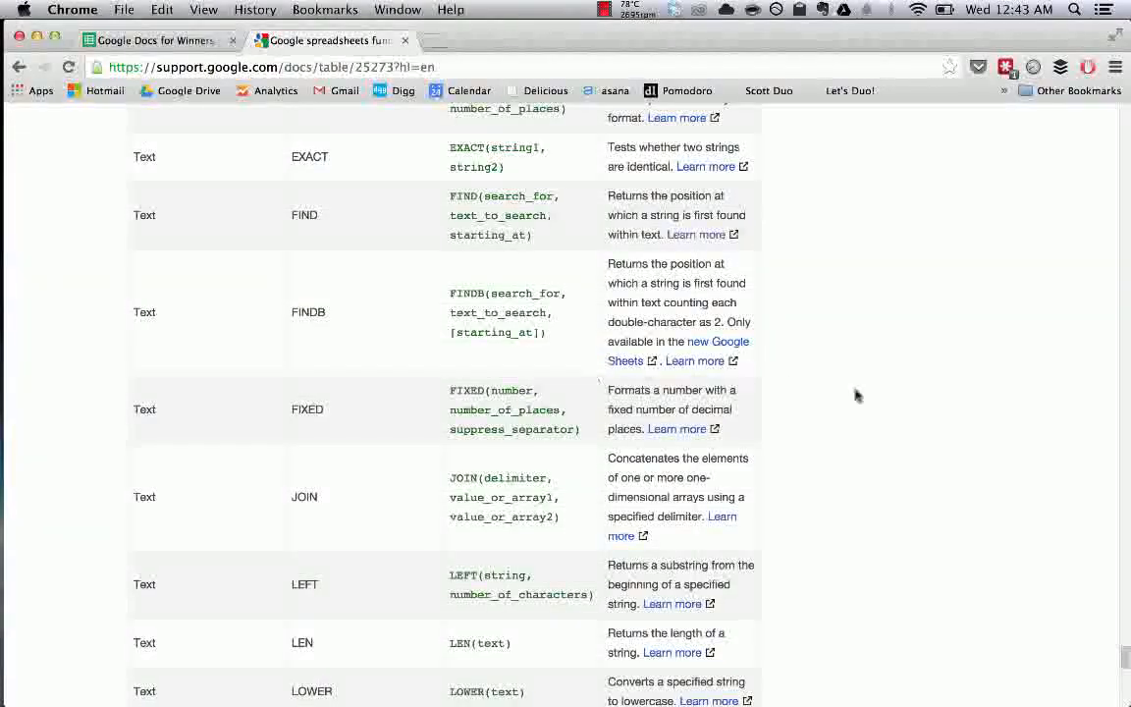
pyautogui.scroll(-15, 583, 416)
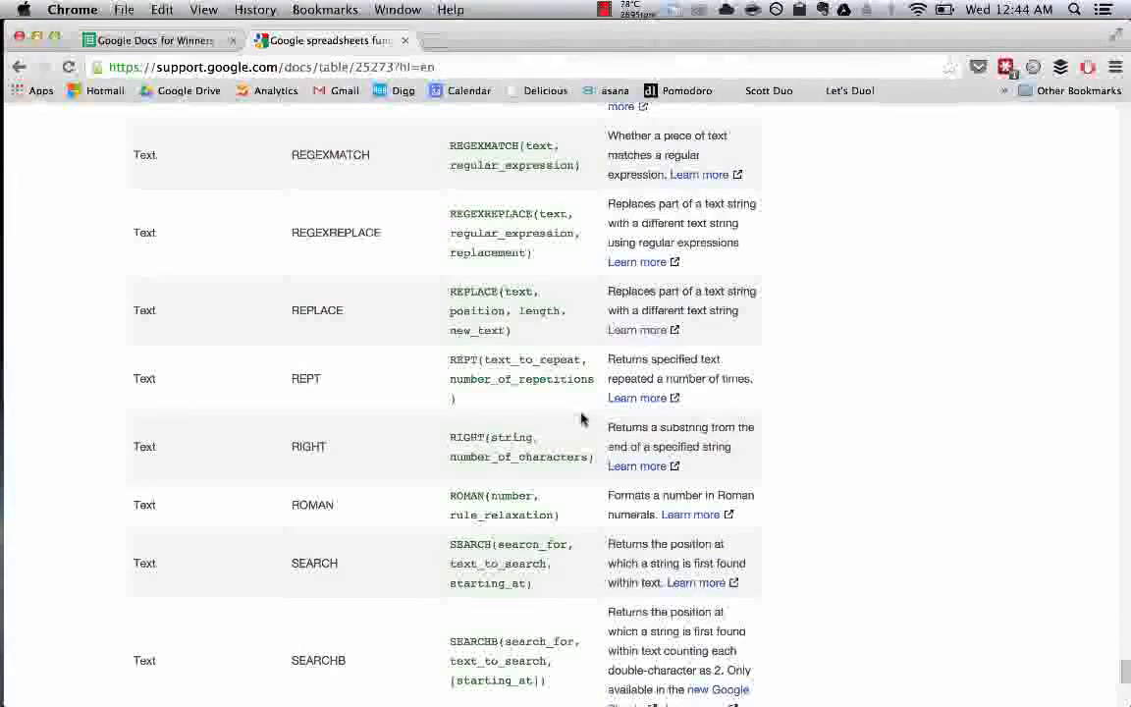
pyautogui.scroll(-2, 581, 418)
pyautogui.scroll(2, 582, 419)
pyautogui.scroll(-5, 581, 418)
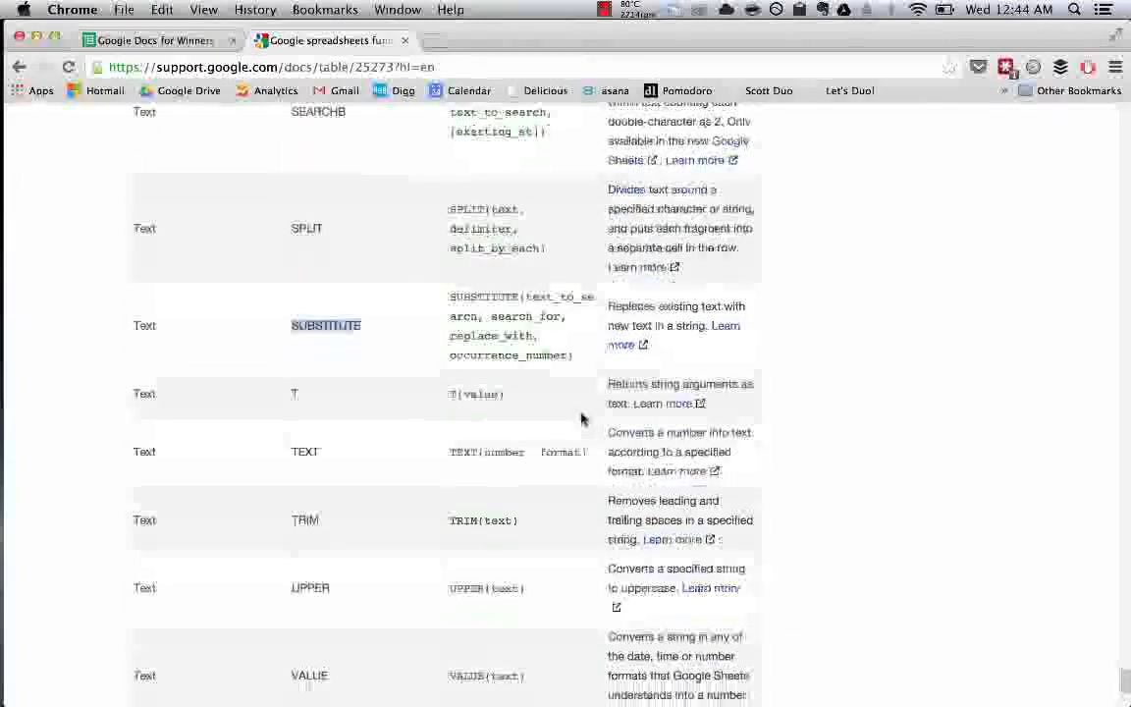
pyautogui.scroll(6, 583, 417)
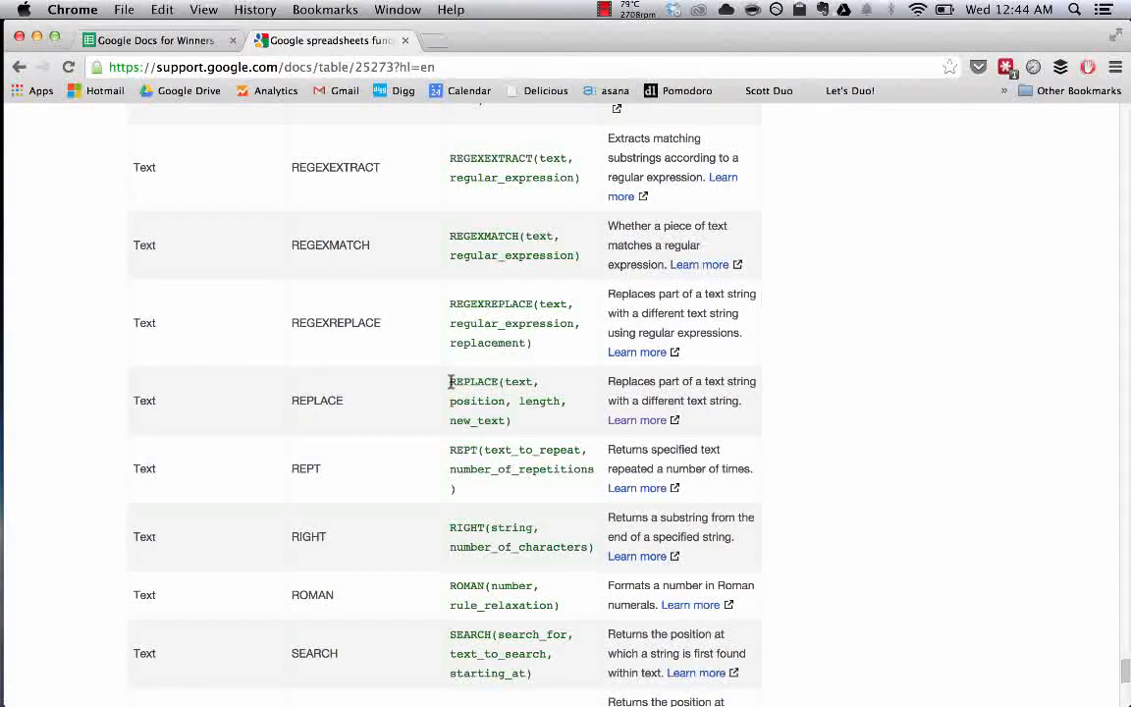
pyautogui.moveTo(502, 381); pyautogui.dragTo(531, 381)
pyautogui.moveTo(450, 401); pyautogui.dragTo(561, 398)
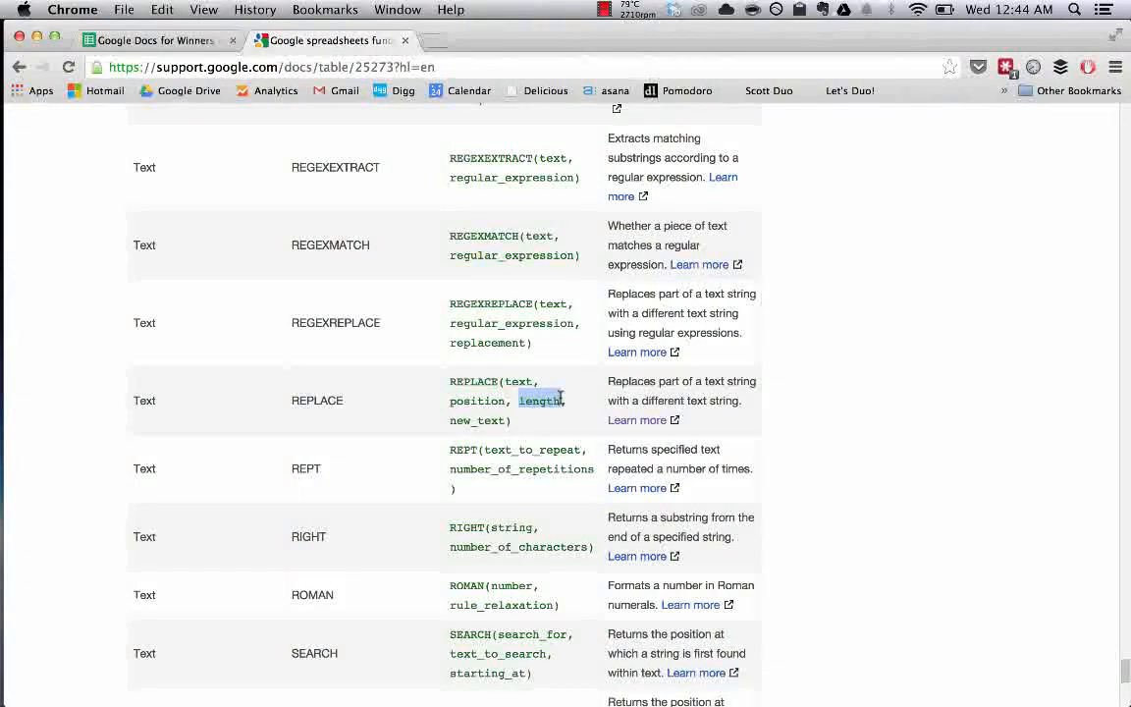
pyautogui.moveTo(505, 420); pyautogui.dragTo(448, 421)
pyautogui.click(448, 420)
pyautogui.hotkey('ctrl', 'shift', 'Tab')
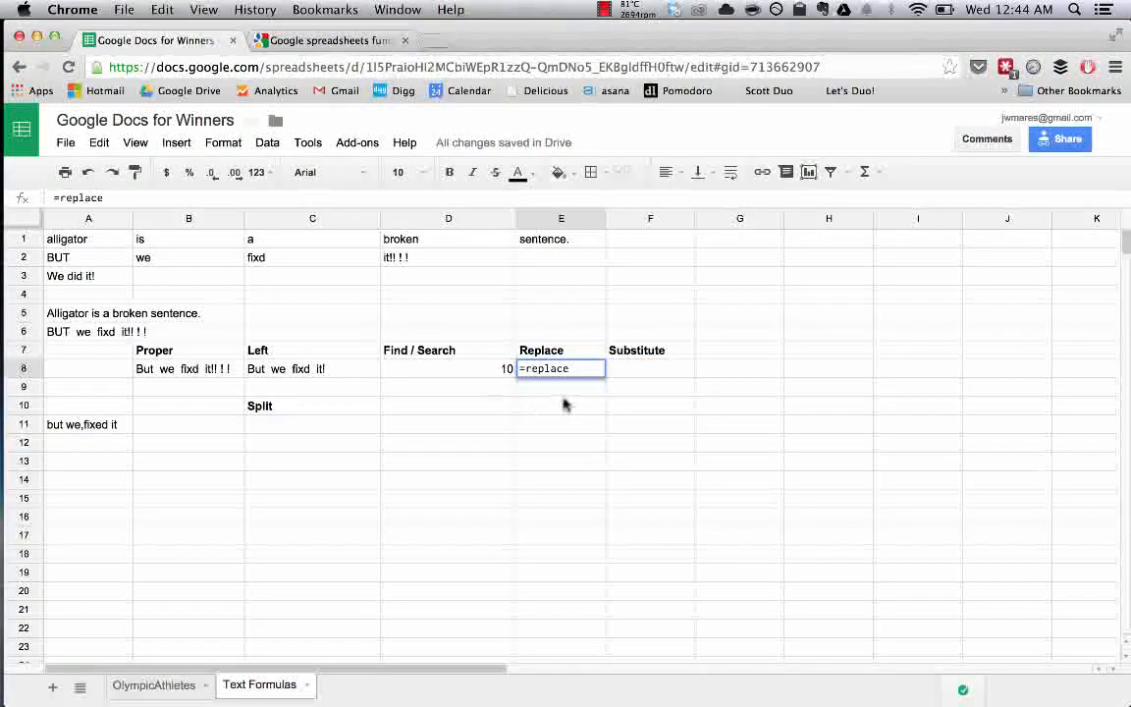
# Complete the Replace formula in E8 as =replace(C8,10,4,"fixed").
pyautogui.write('(')
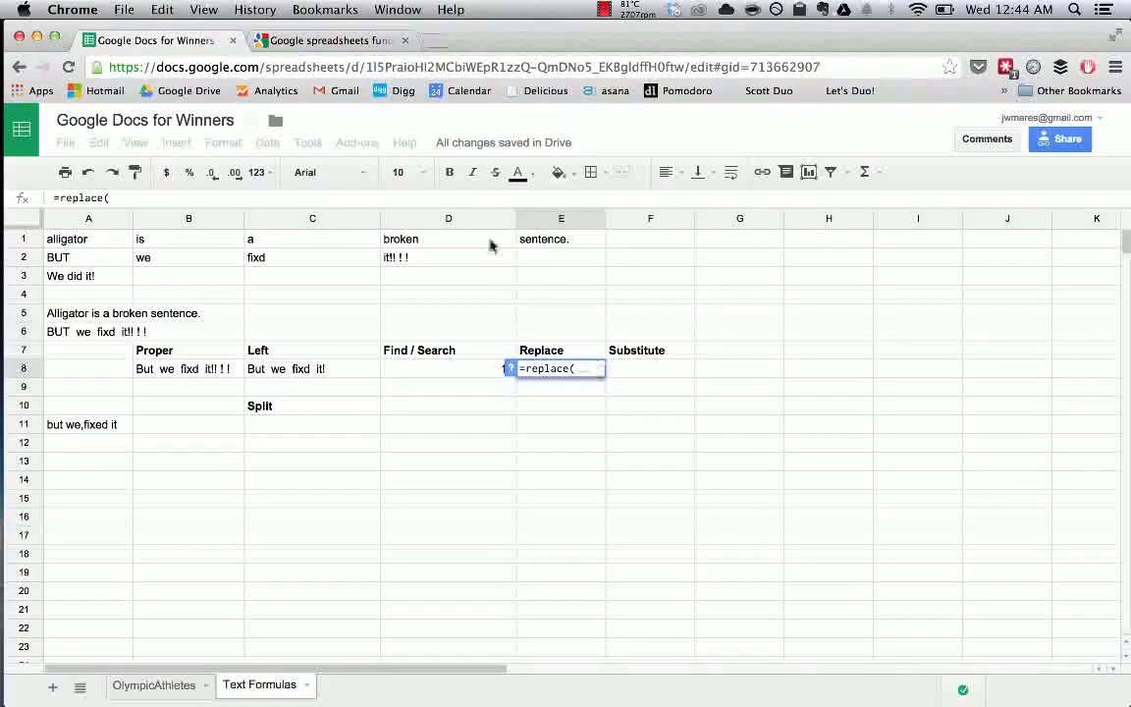
pyautogui.click(344, 42)
pyautogui.click(194, 42)
pyautogui.click(338, 376)
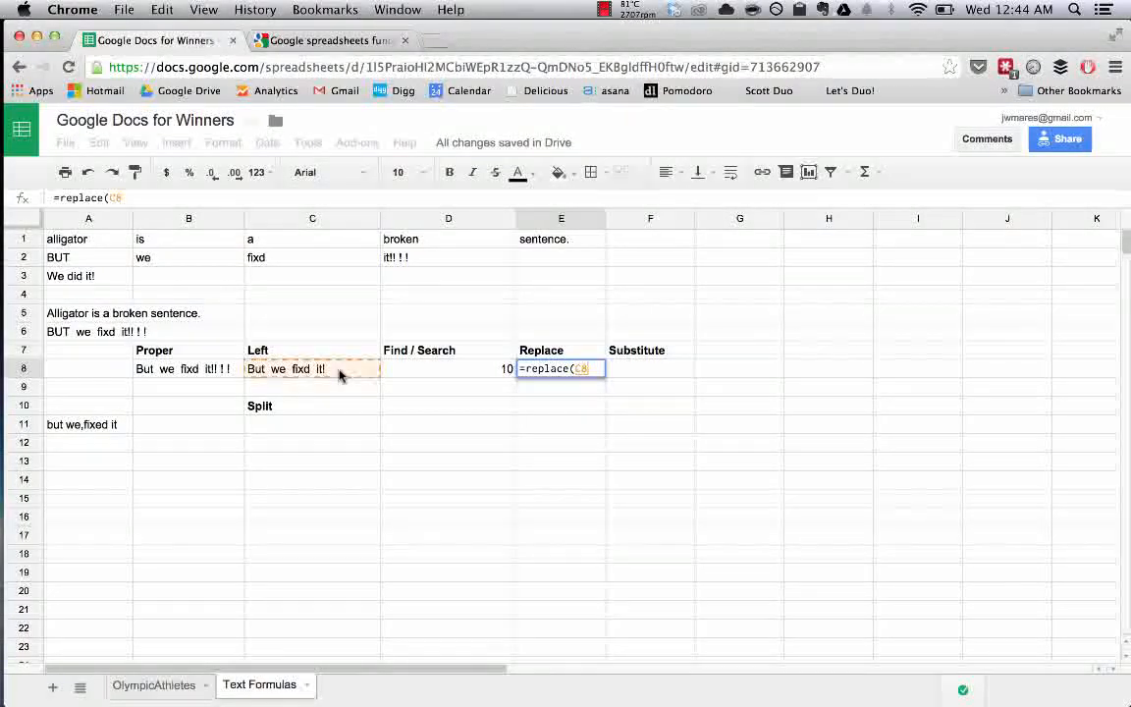
pyautogui.write(',')
pyautogui.write('10,')
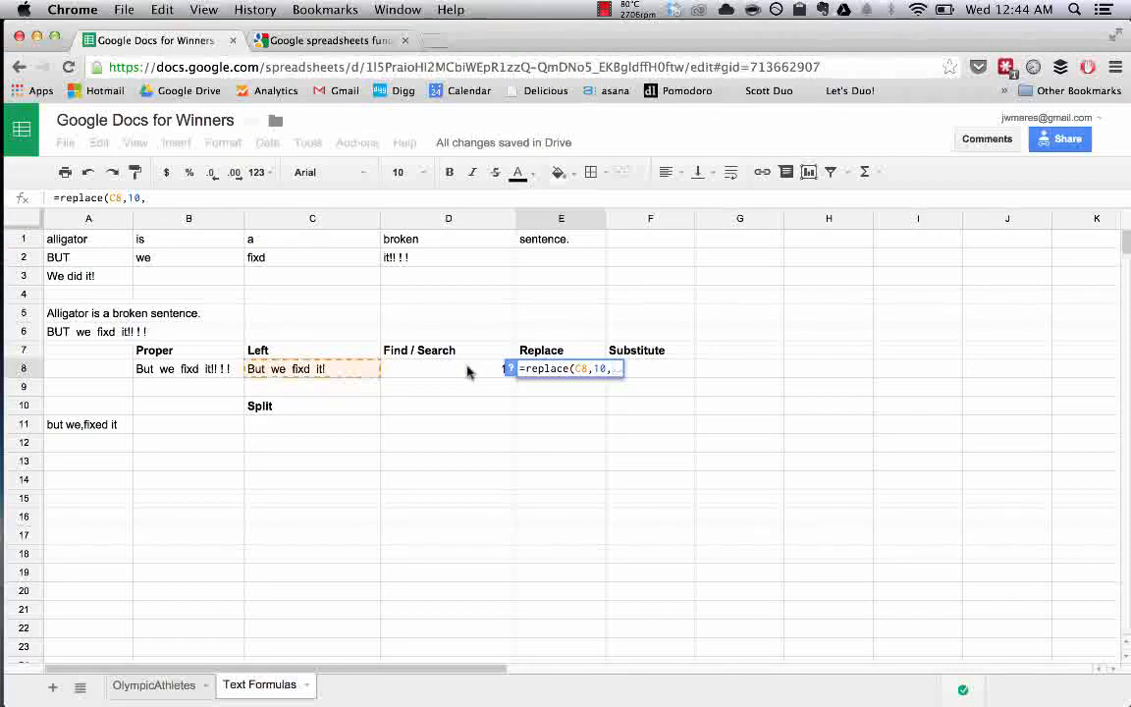
pyautogui.write('4,')
pyautogui.write('"f')
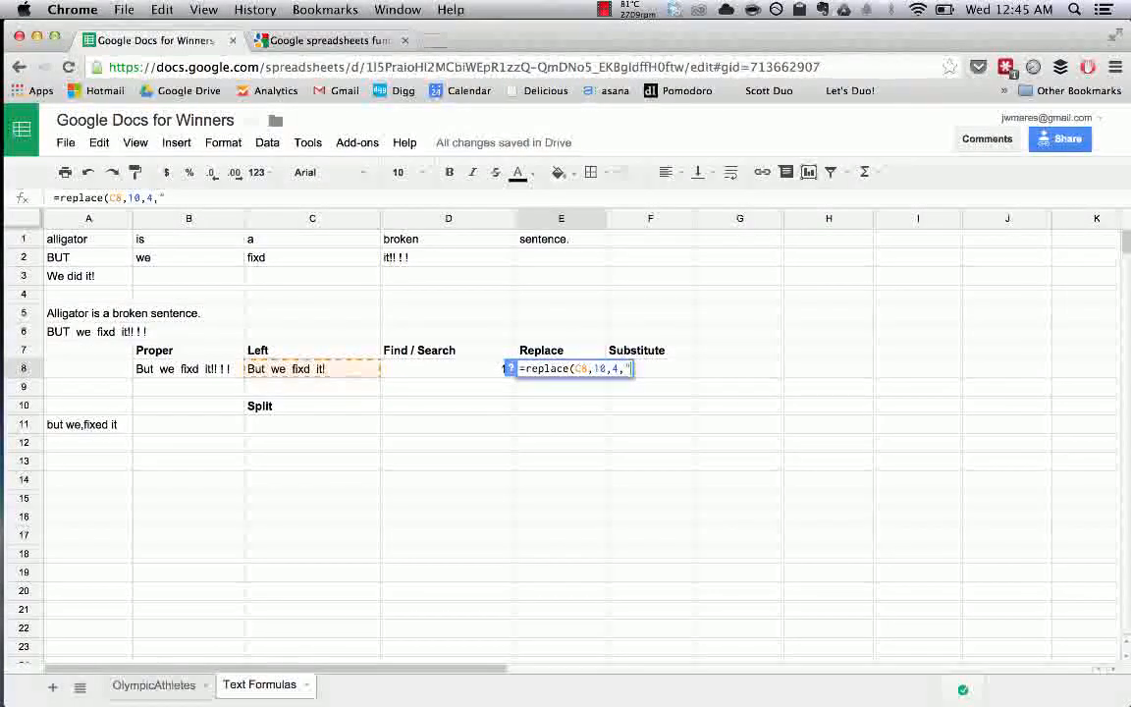
pyautogui.write('ixed")')
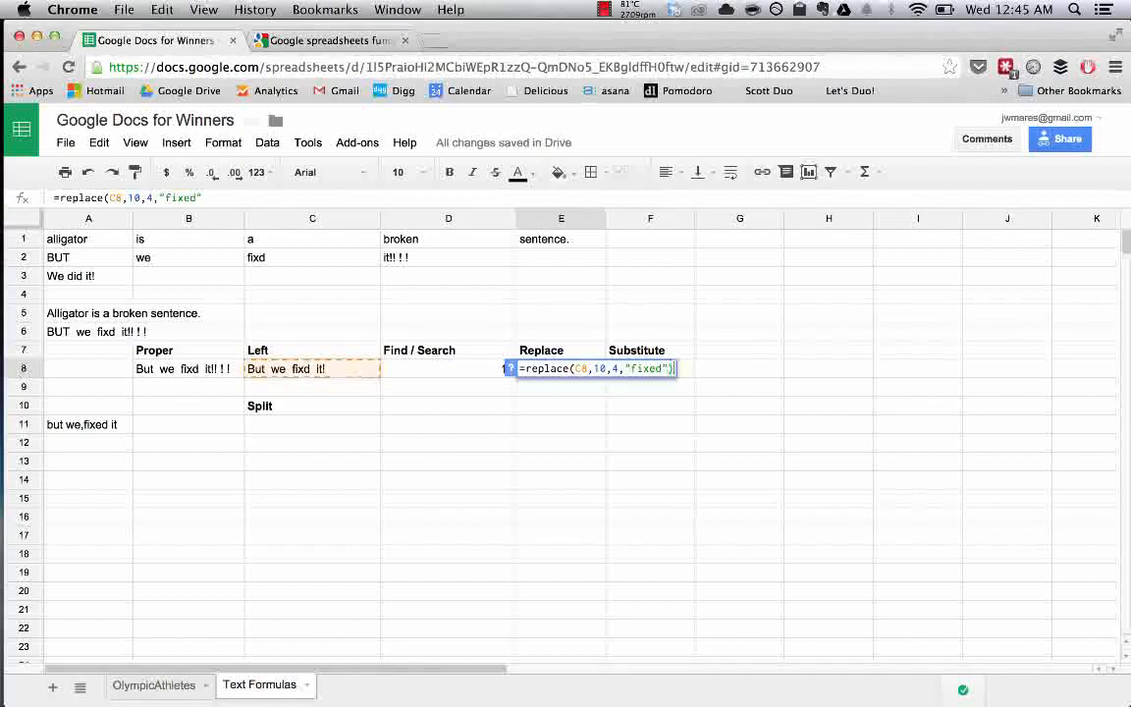
pyautogui.press('Return')
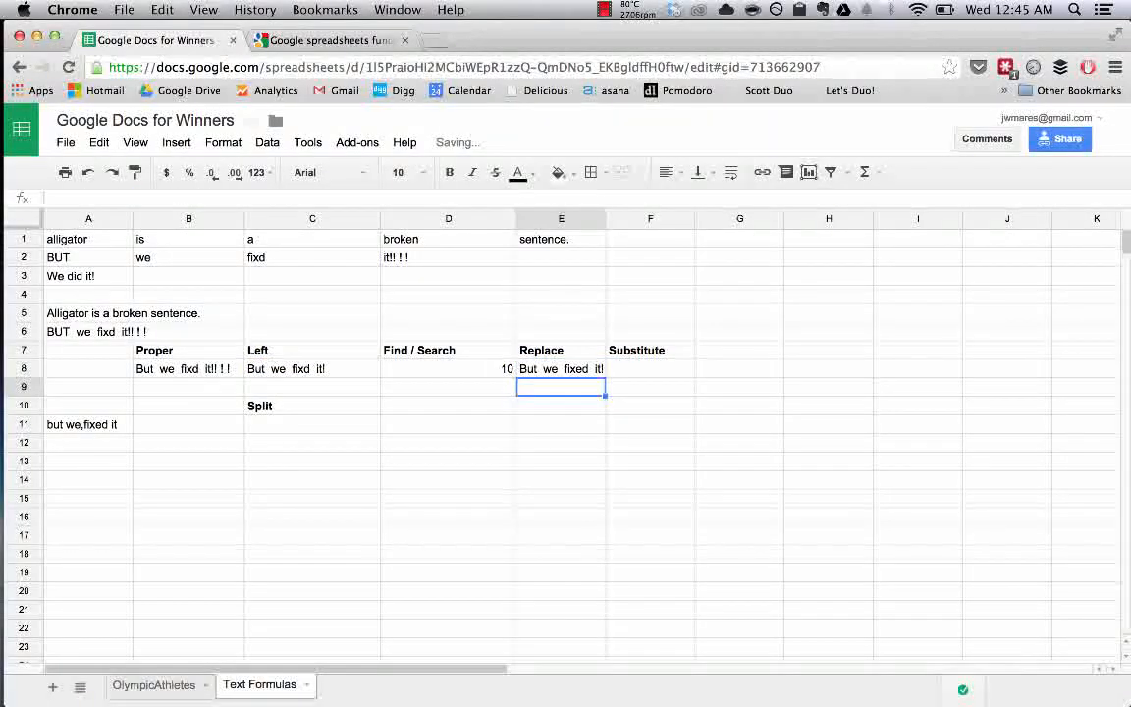
# Enter =SUBSTITUTE(C8,"fixd","fixed",1) in F8 under Substitute.
pyautogui.doubleClick(673, 371)
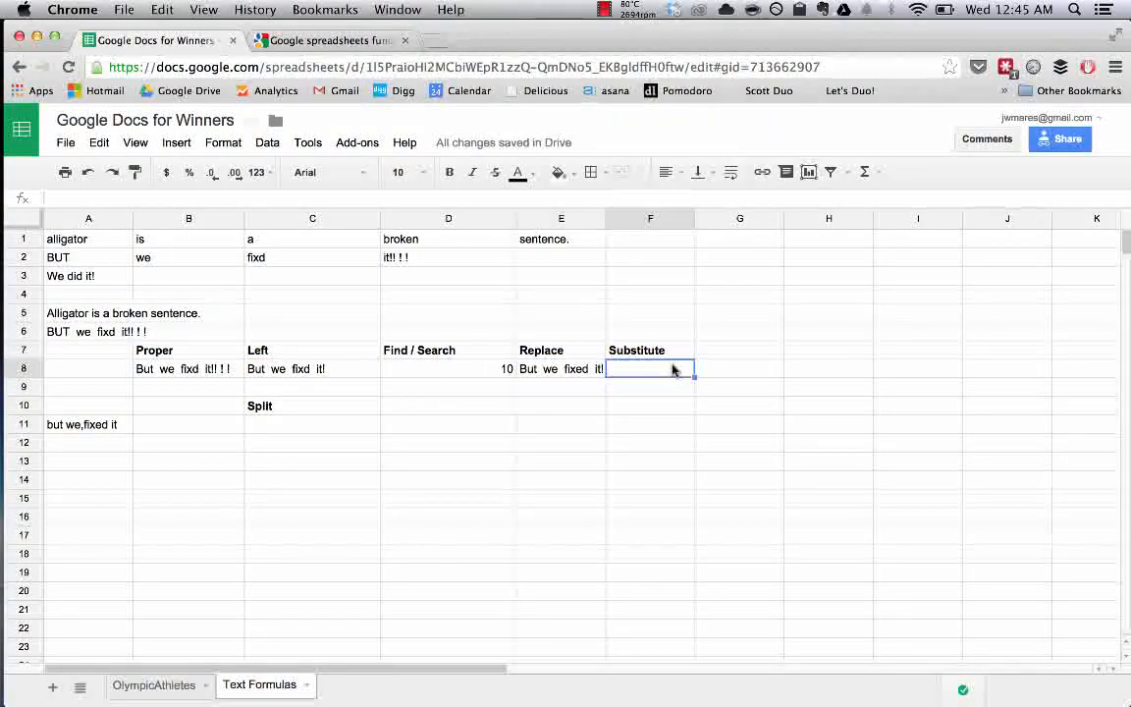
pyautogui.write('=SUBSTITUTE(')
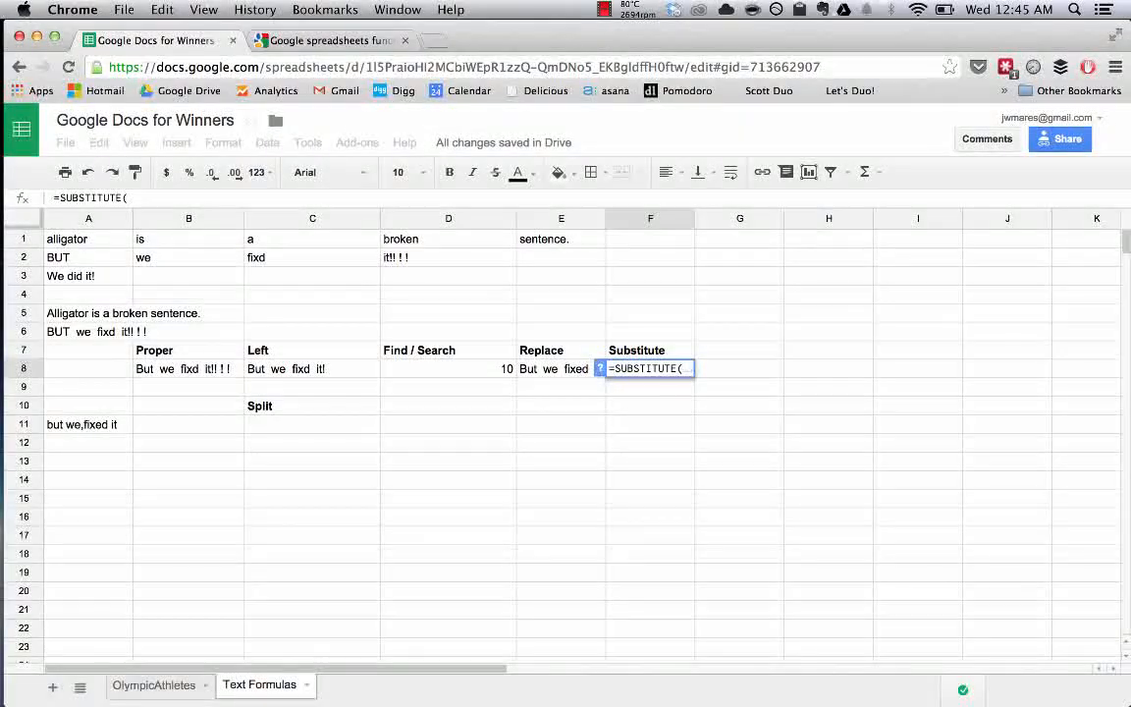
pyautogui.click(282, 371)
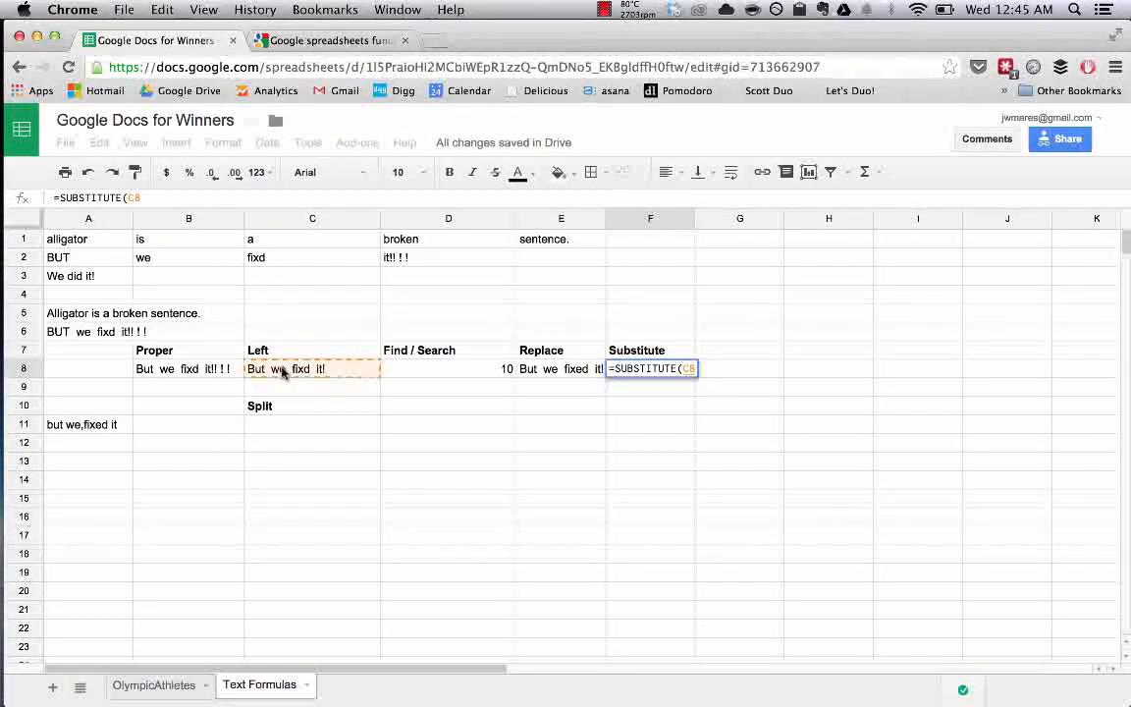
pyautogui.write(',')
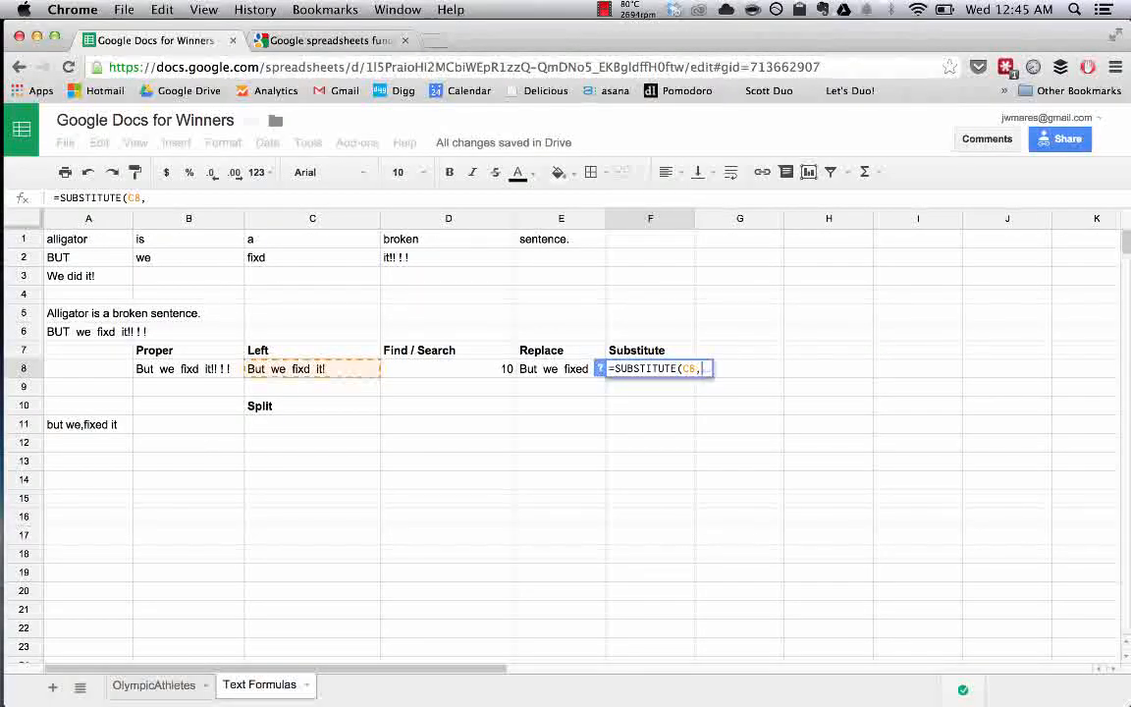
pyautogui.write('"fixd"')
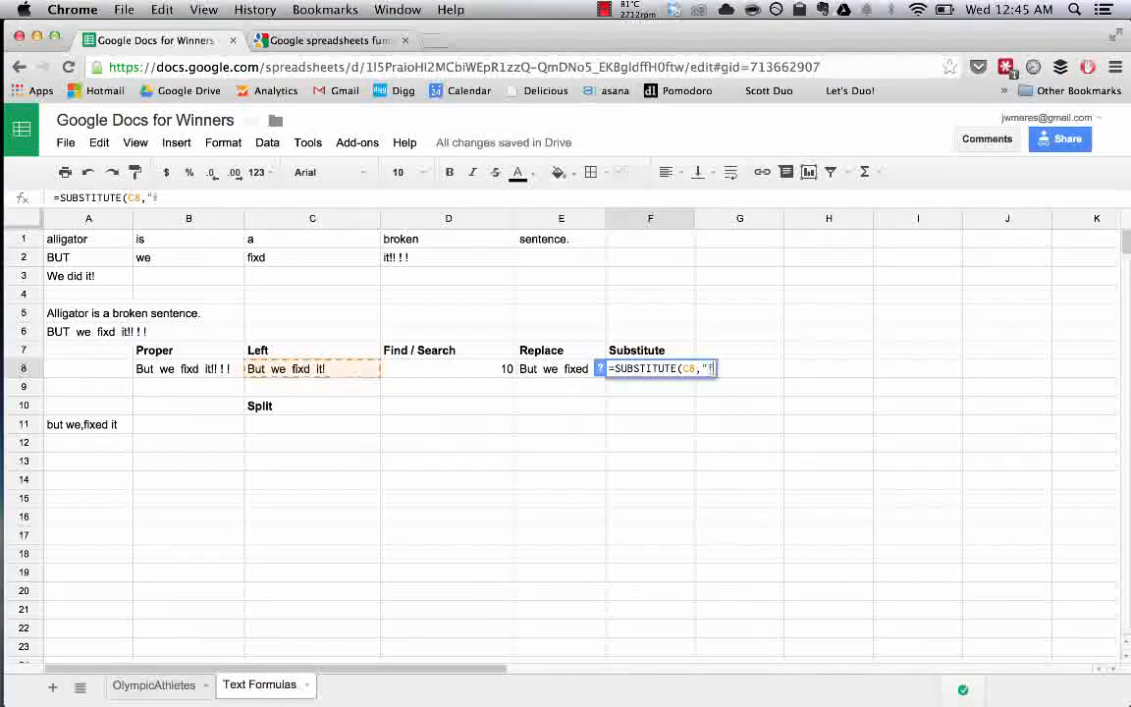
pyautogui.write(',')
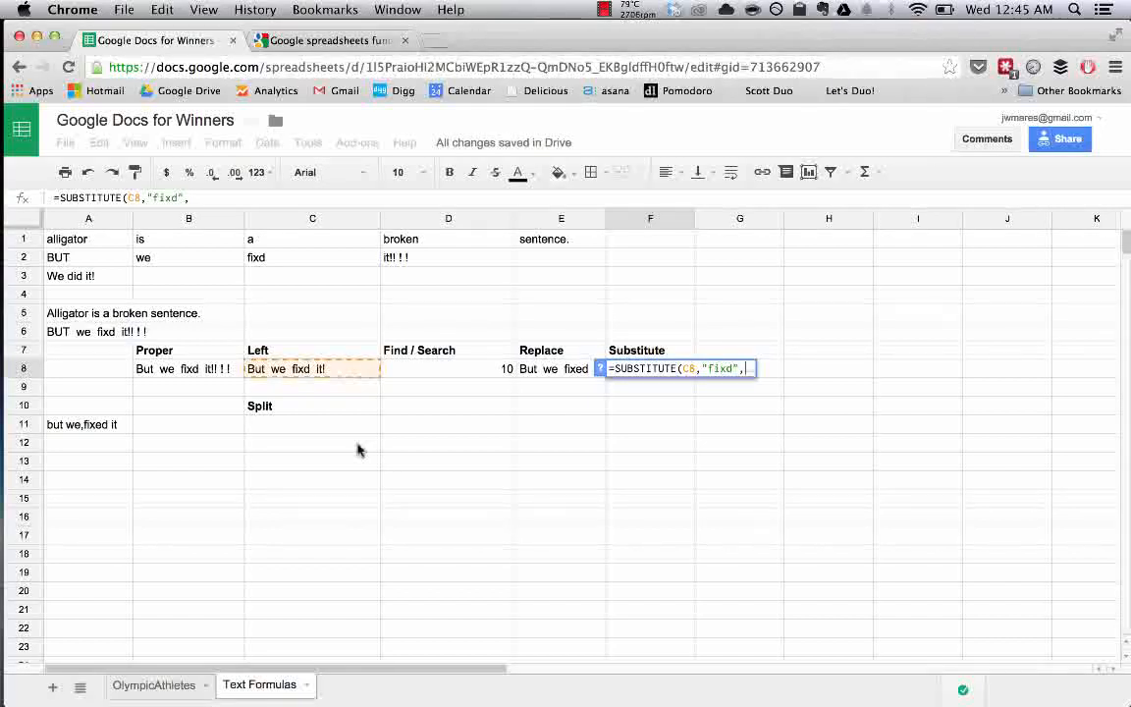
pyautogui.write('"')
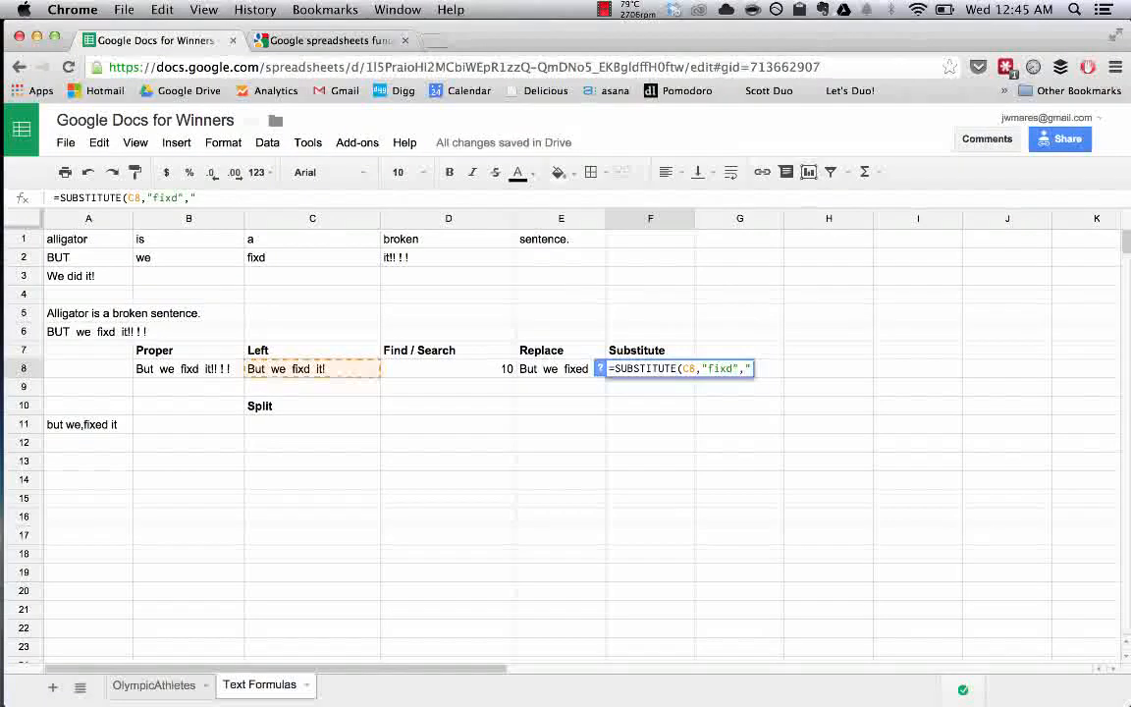
pyautogui.write('fixed"')
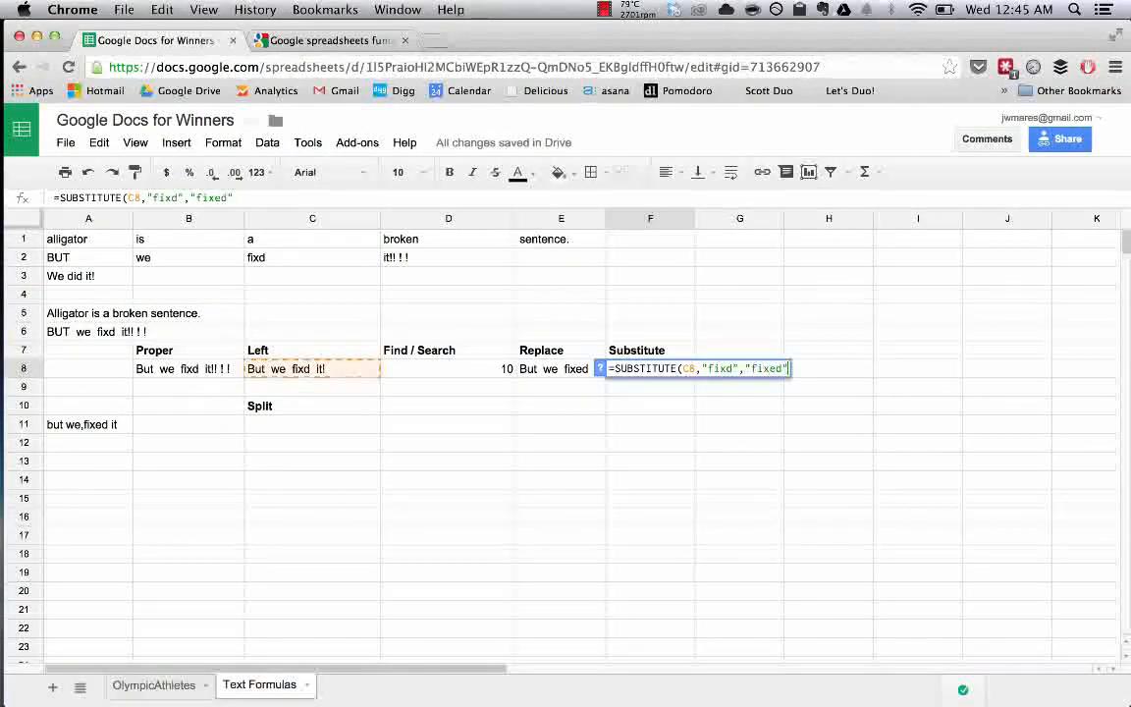
pyautogui.write(',1)')
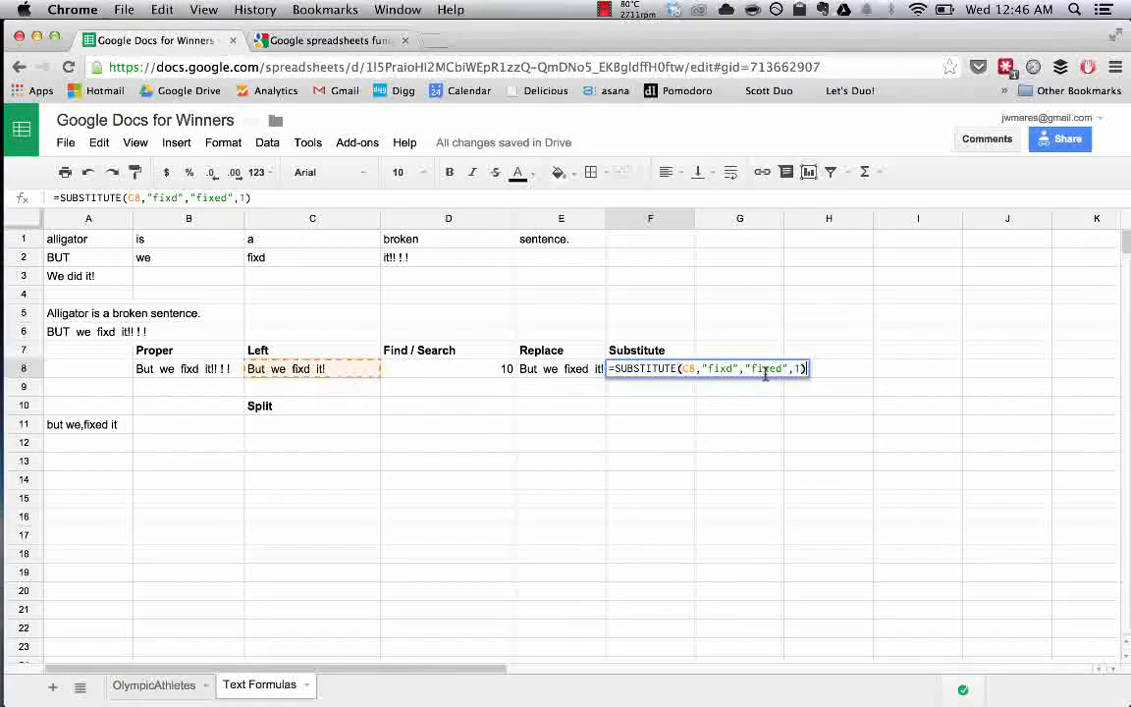
pyautogui.press('Return')
# Compare the SUBSTITUTE formula in F8 with the REPLACE formula in E8.
pyautogui.click(667, 373)
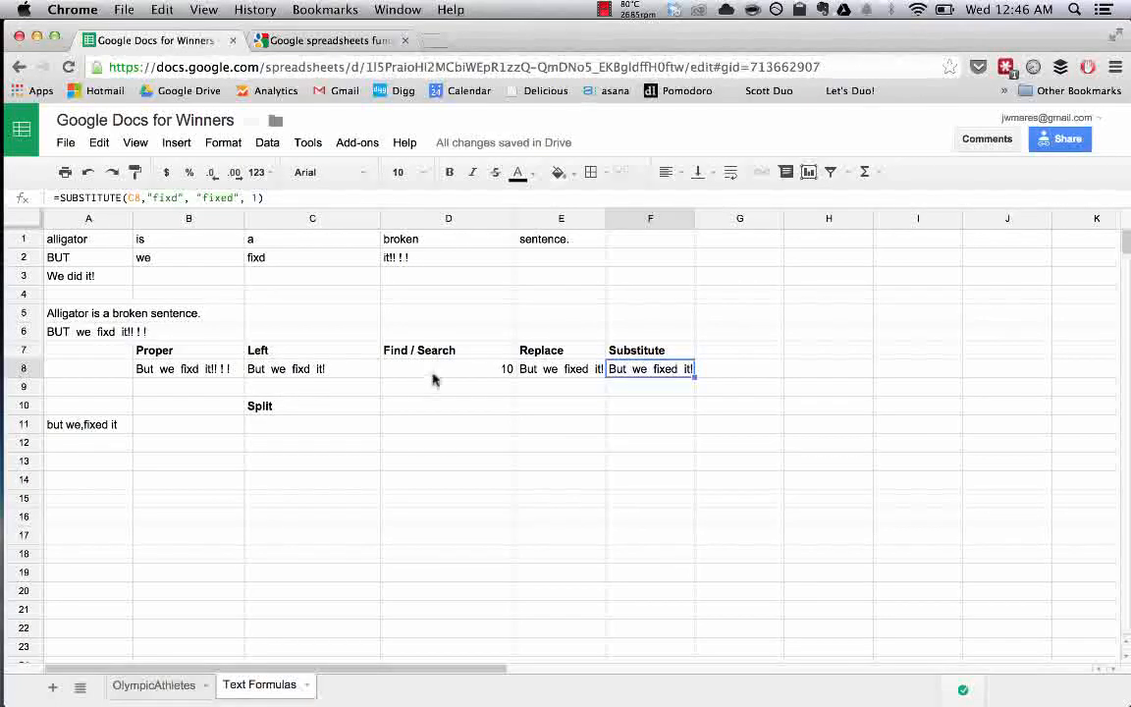
pyautogui.click(553, 373)
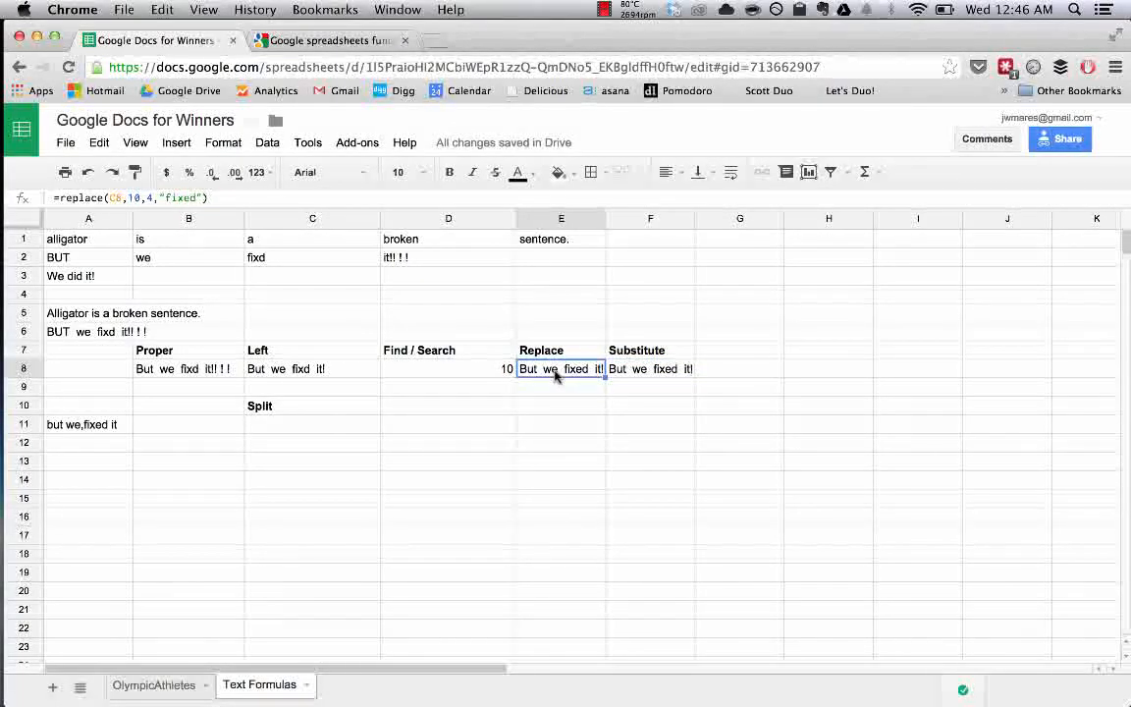
pyautogui.click(643, 373)
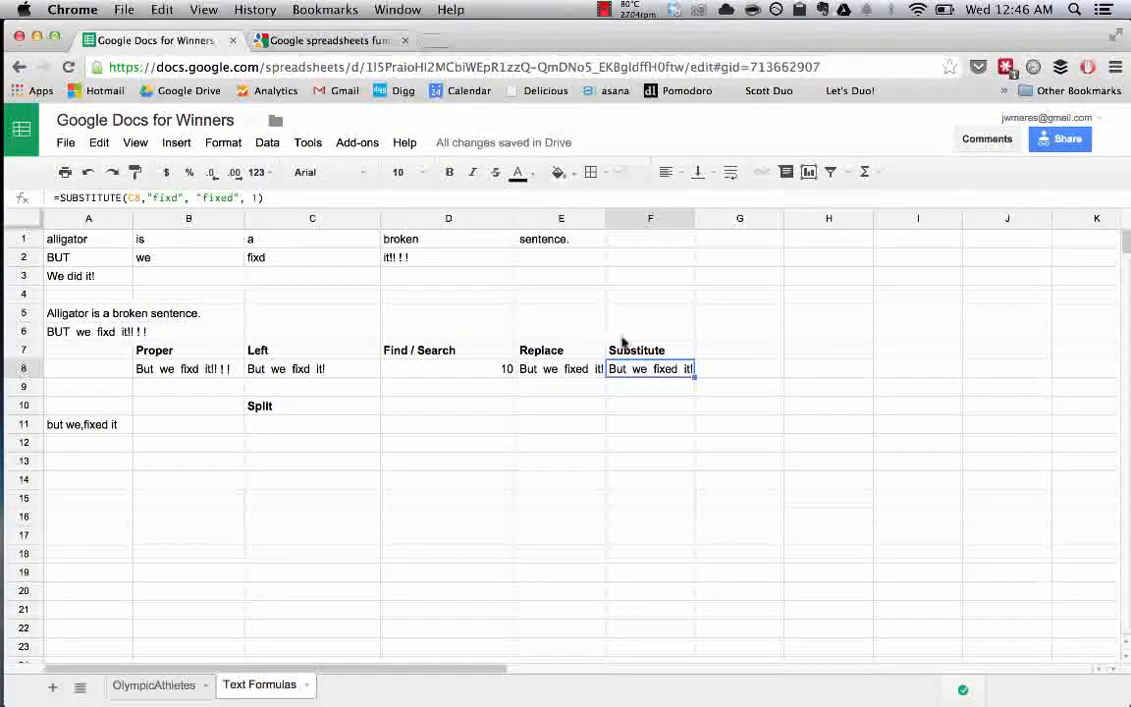
# Write the formula =SPLIT(A11,",") in C11 under Split.
pyautogui.click(287, 438)
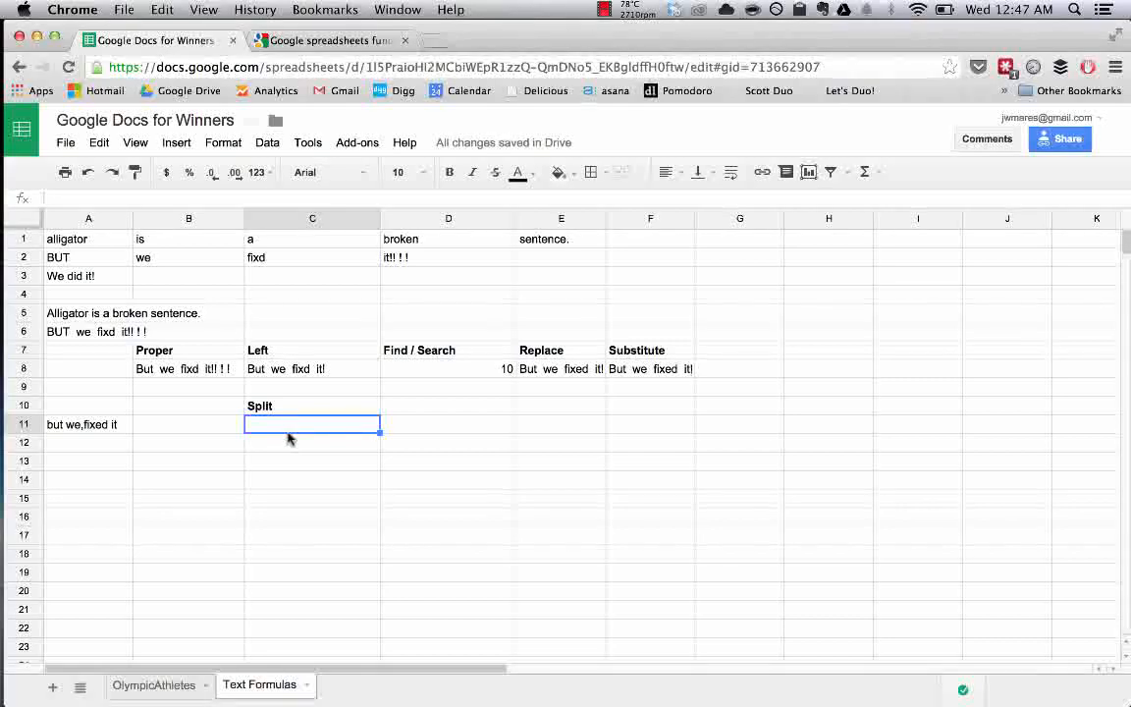
pyautogui.write('=SPLIT(')
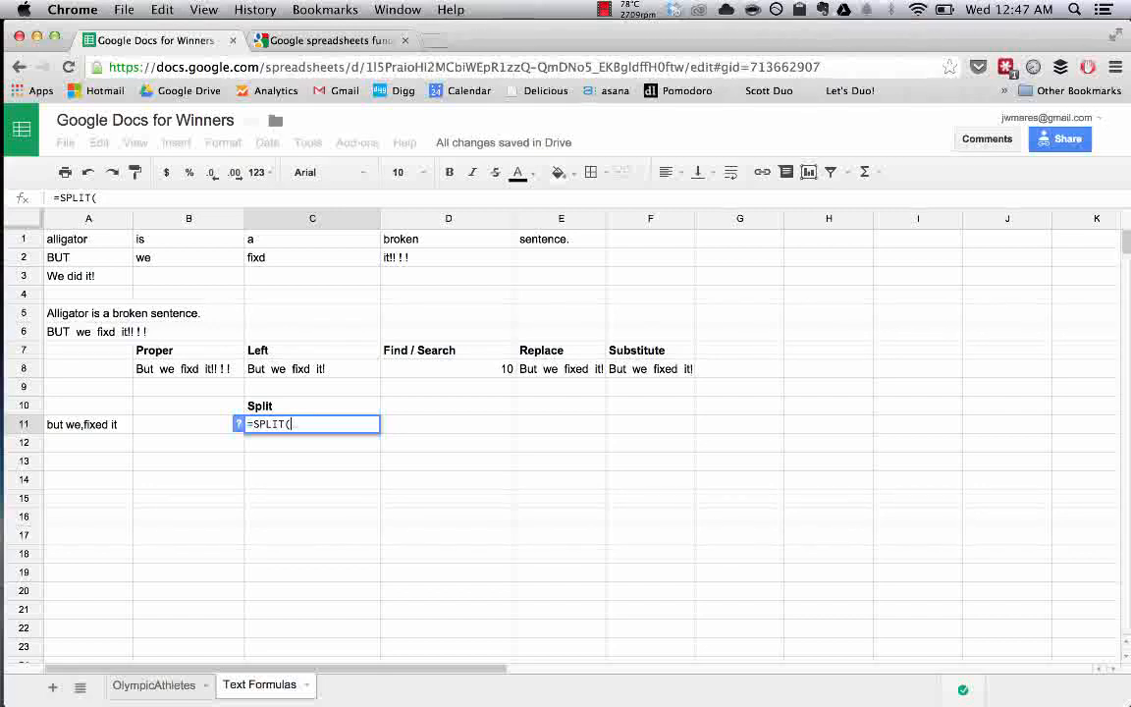
pyautogui.click(78, 429)
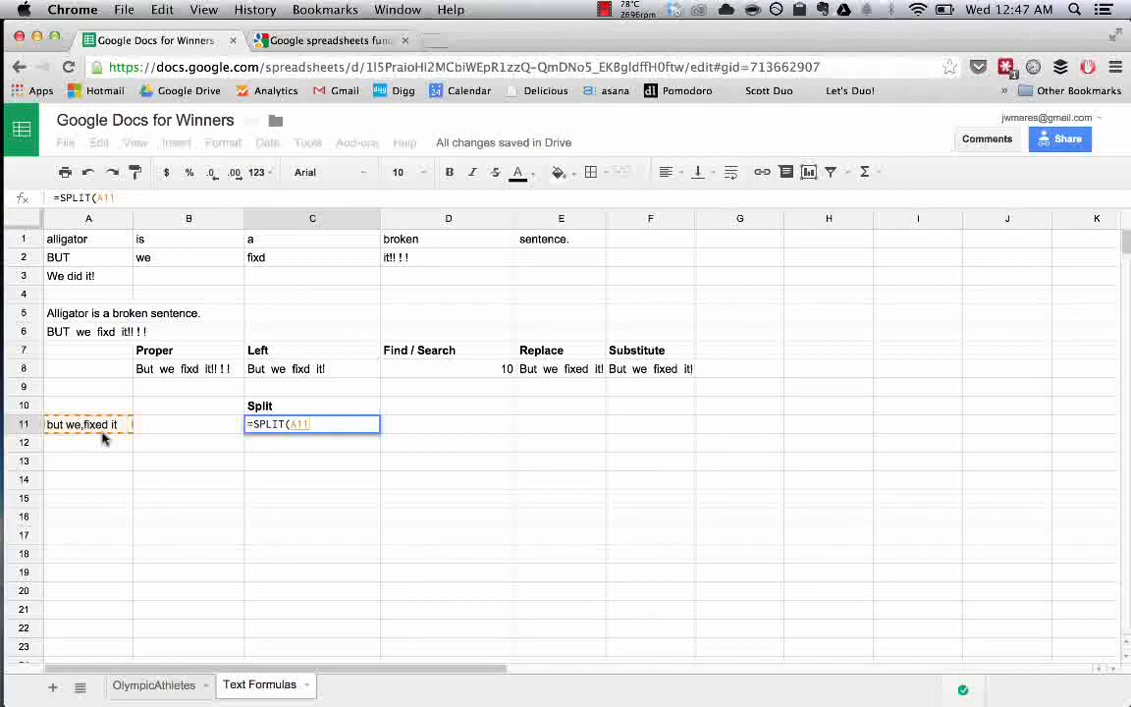
pyautogui.write(',",")')
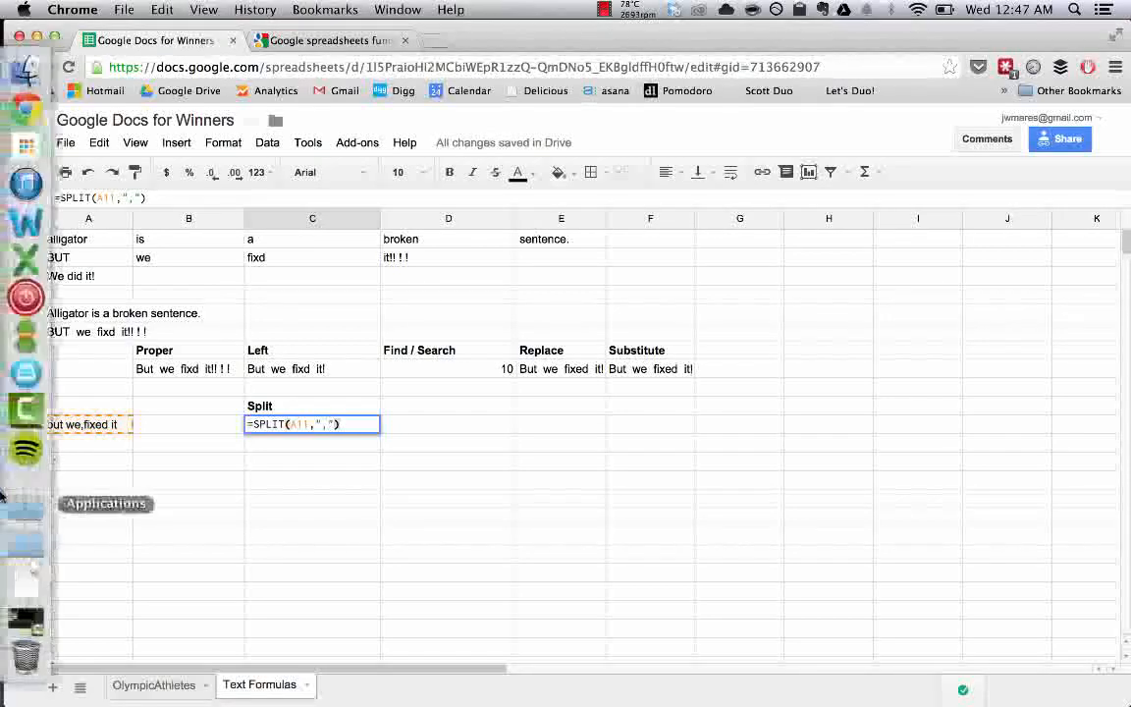
# Try the SPLIT formula in C11 with an unquoted comma as the delimiter, =SPLIT(A11,,).
pyautogui.press('BackSpace')
pyautogui.press('BackSpace')
pyautogui.press('BackSpace')
pyautogui.press('BackSpace')
pyautogui.press('BackSpace')
pyautogui.write('," ")')
pyautogui.press('Return')
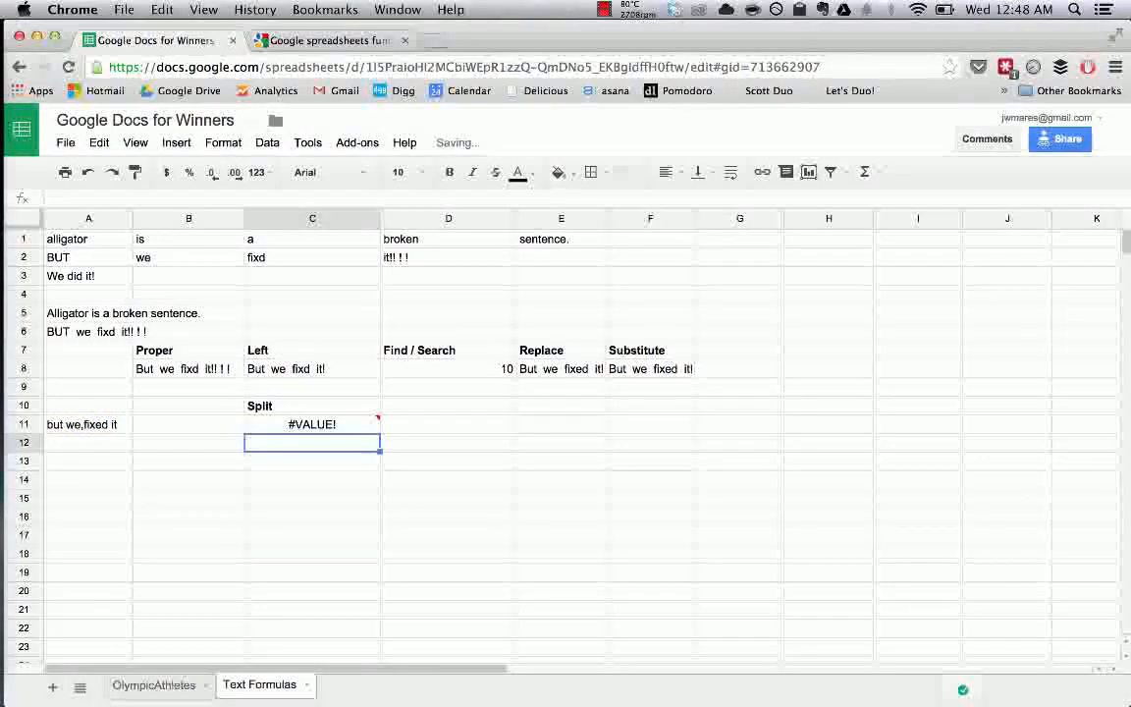
# Correct C11's formula to =SPLIT(A11,",") by putting the comma delimiter in quotation marks.
pyautogui.press('Up')
pyautogui.moveTo(355, 429)
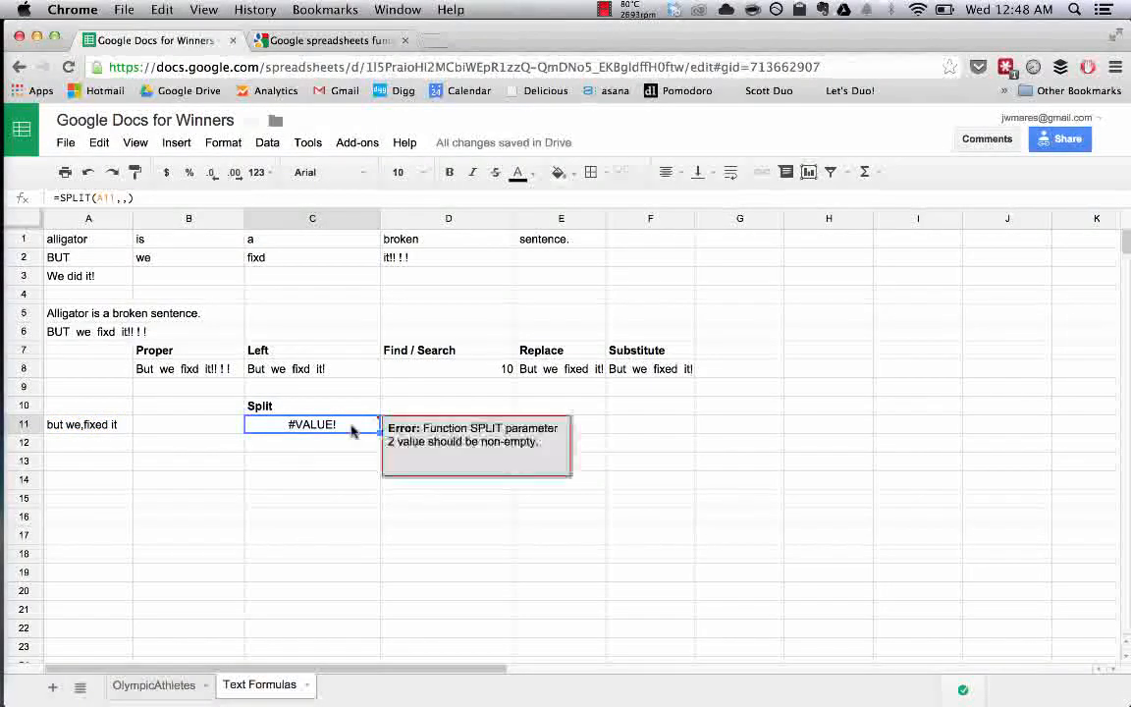
pyautogui.doubleClick(351, 429)
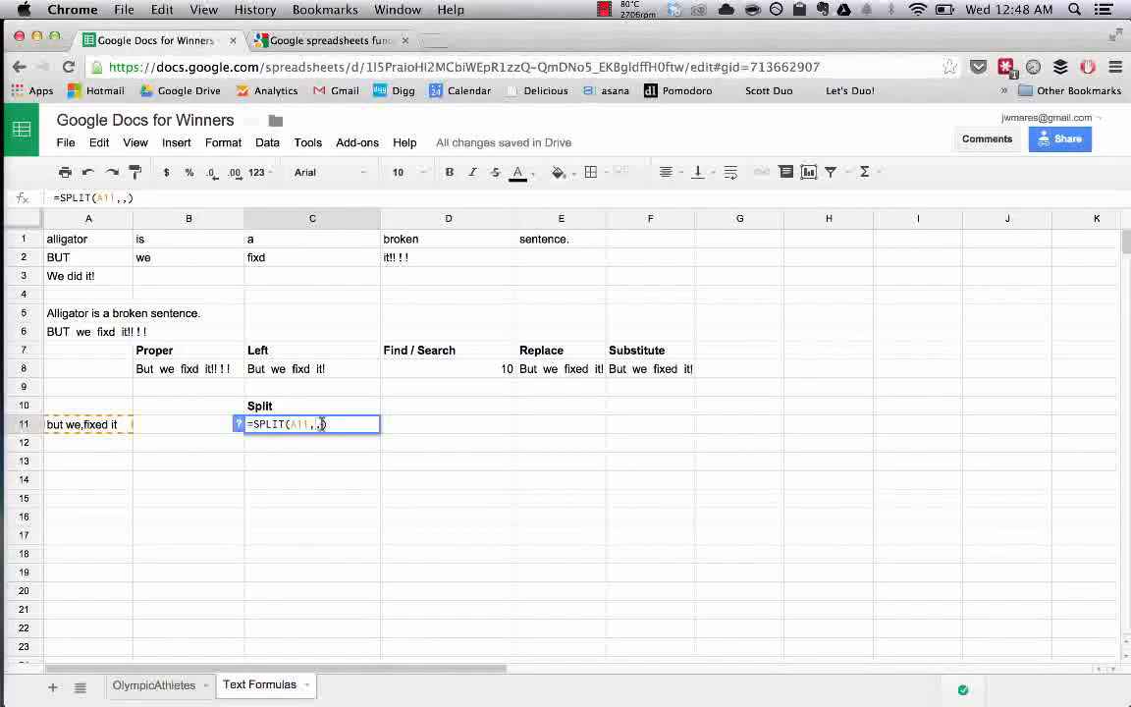
pyautogui.click(322, 425)
pyautogui.press('BackSpace')
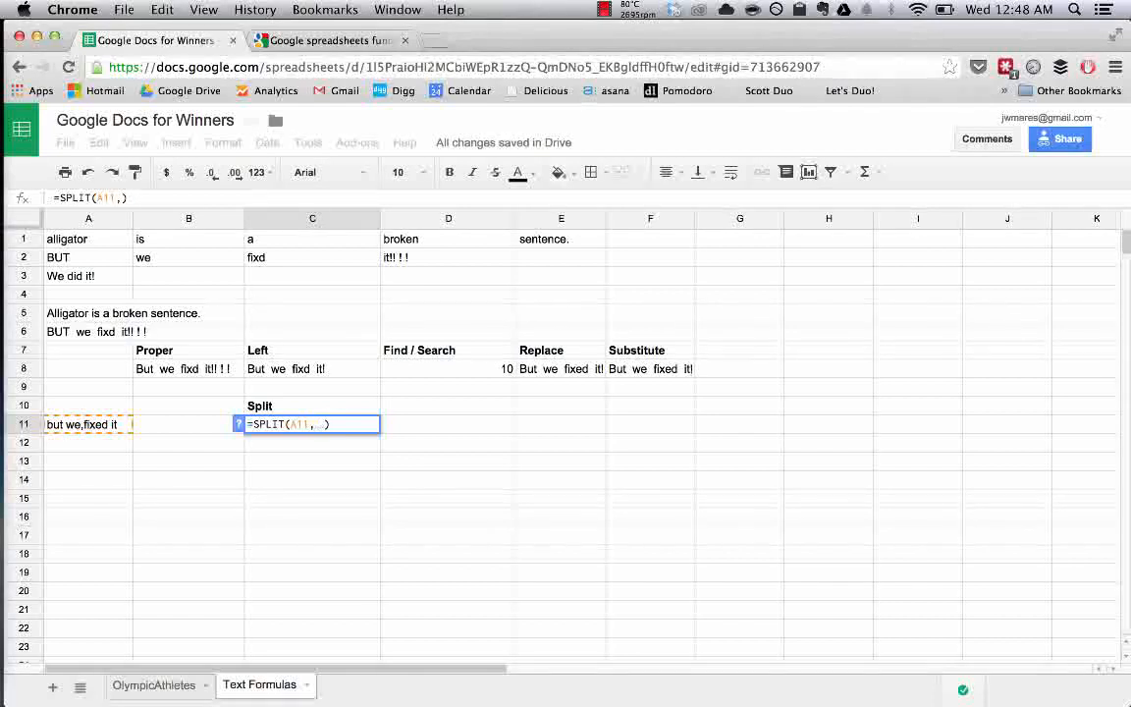
pyautogui.write('","')
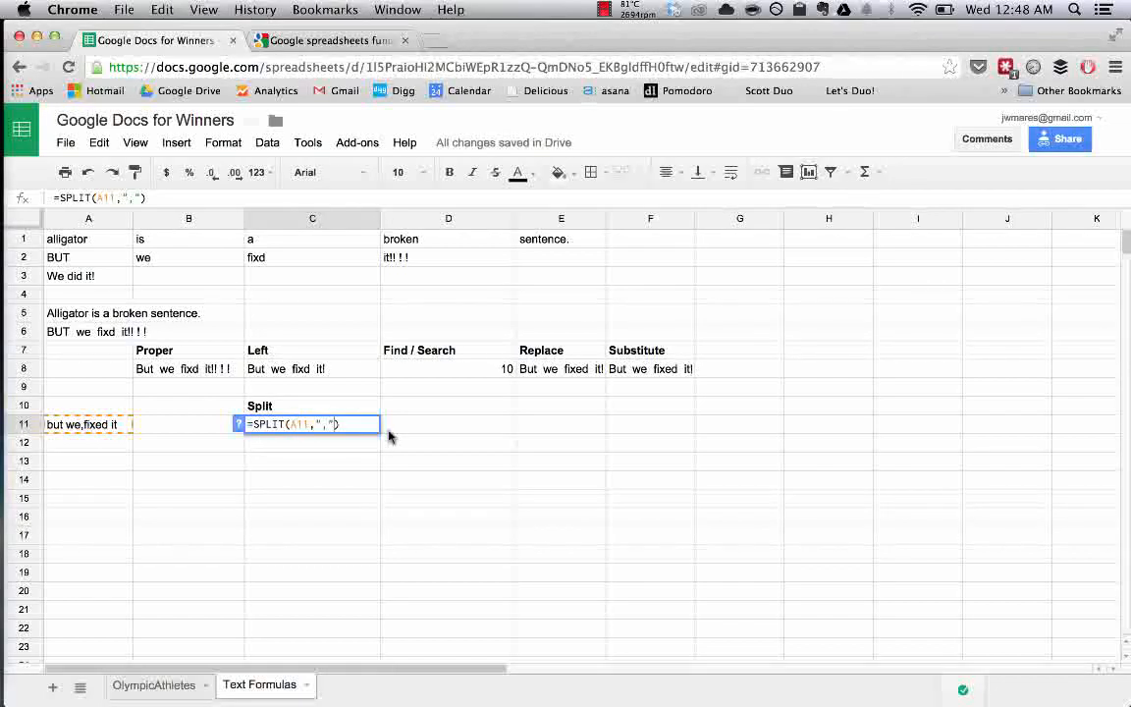
pyautogui.press('Return')
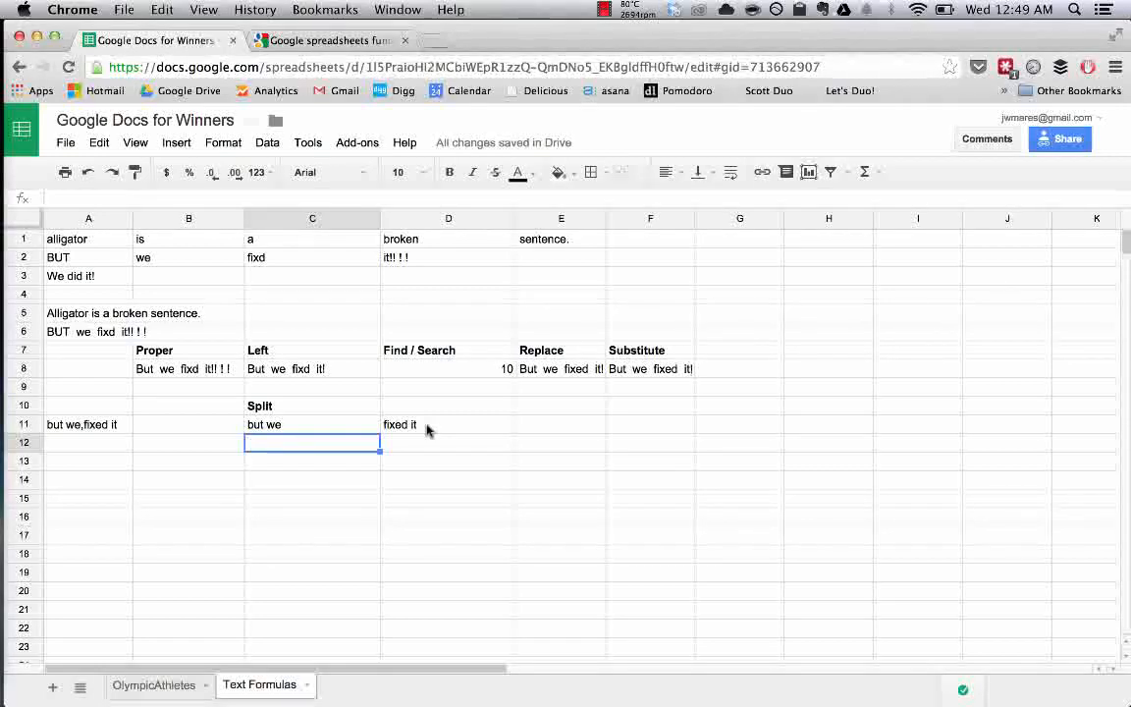
# Browse the Google spreadsheets function list back from the Text functions through the Financial functions.
pyautogui.press('super+alt+Right')
pyautogui.scroll(20, 432, 422)
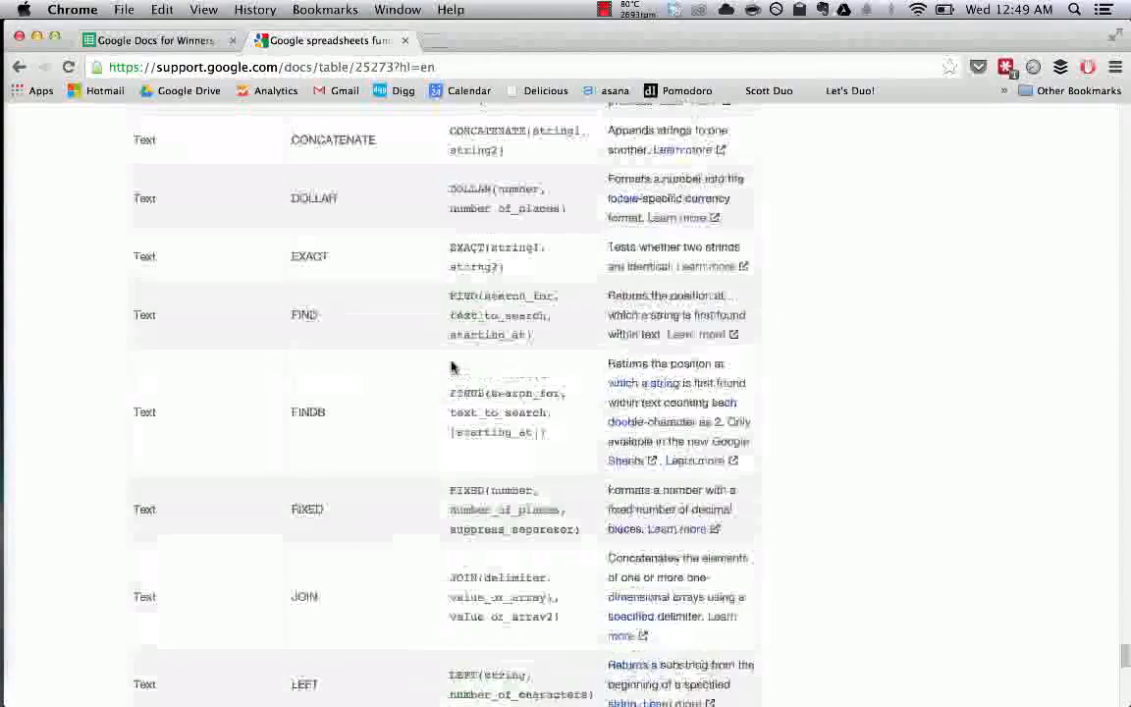
pyautogui.scroll(20, 452, 366)
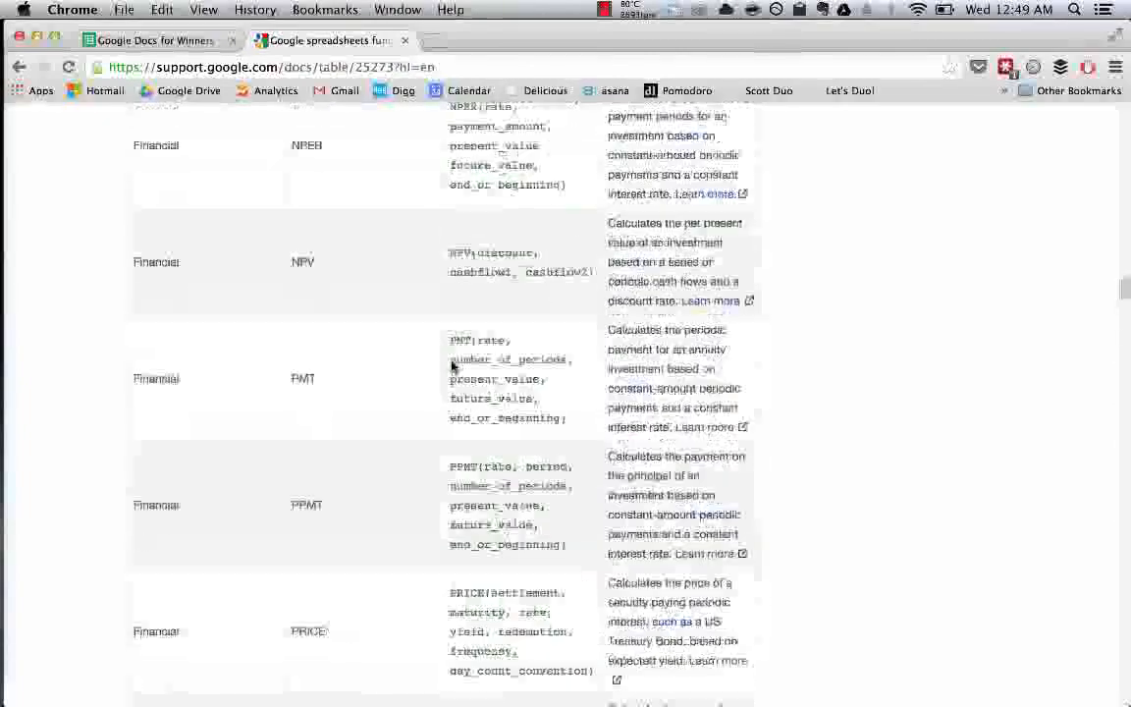